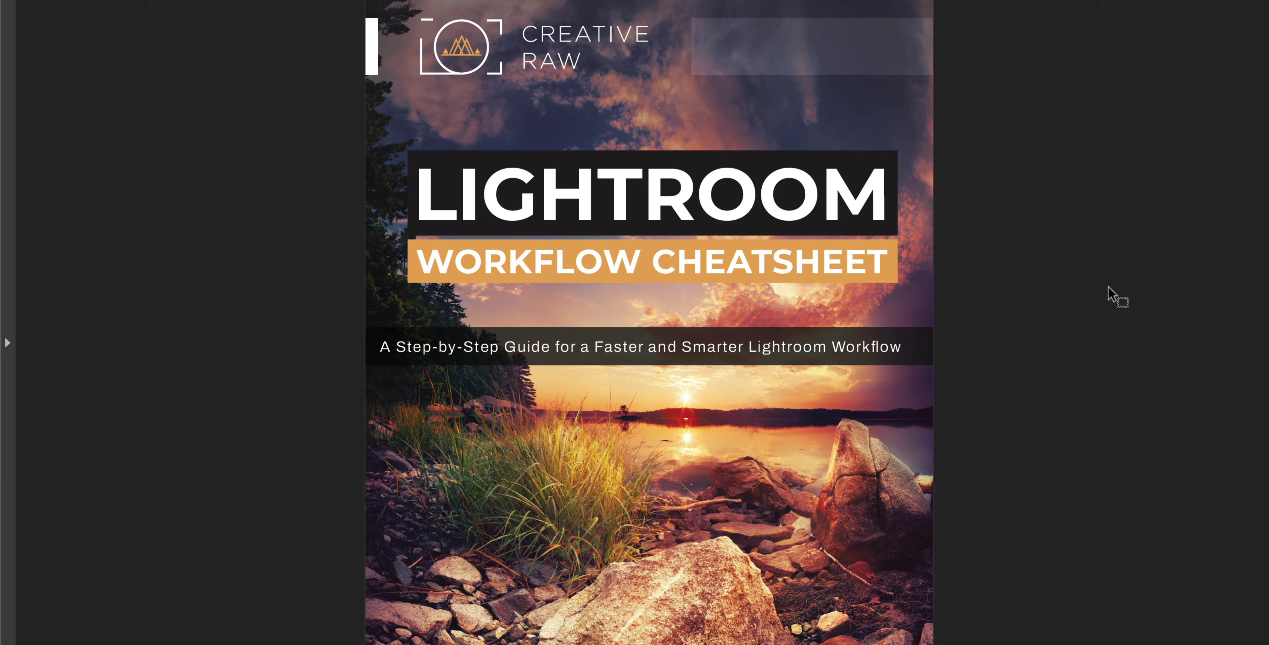
Scroll down through the cheatsheet PDF to its last page
scroll(1112, 328, down, 20)
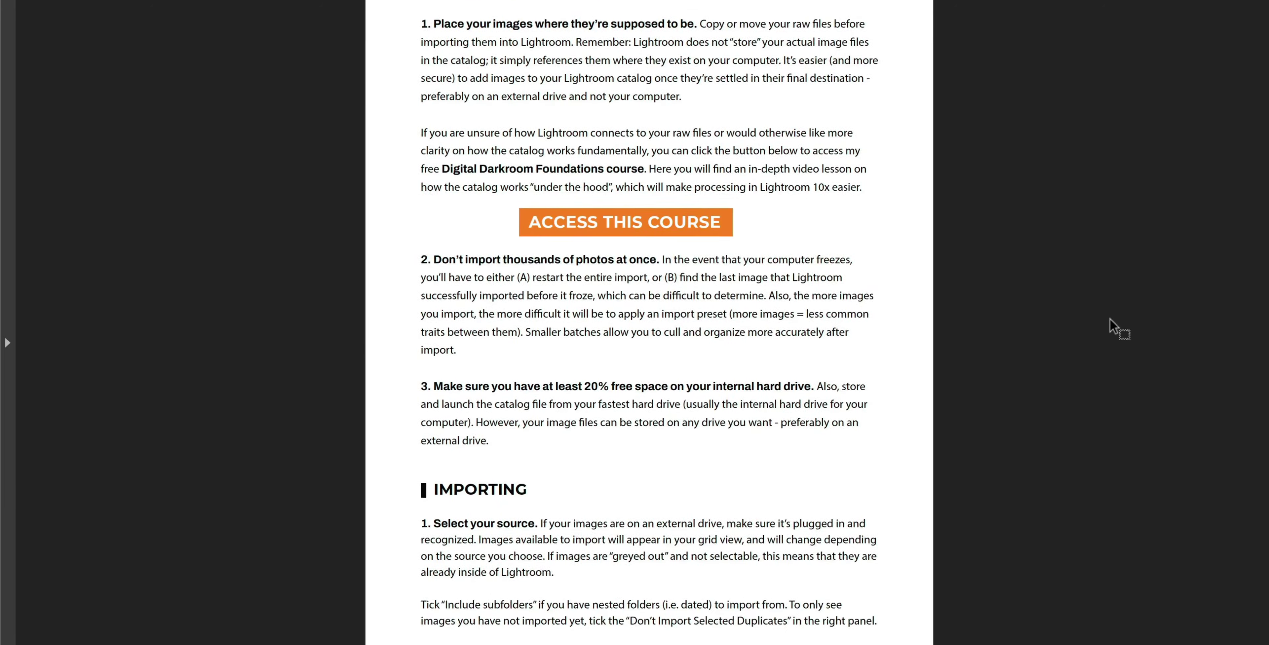
scroll(1112, 328, down, 20)
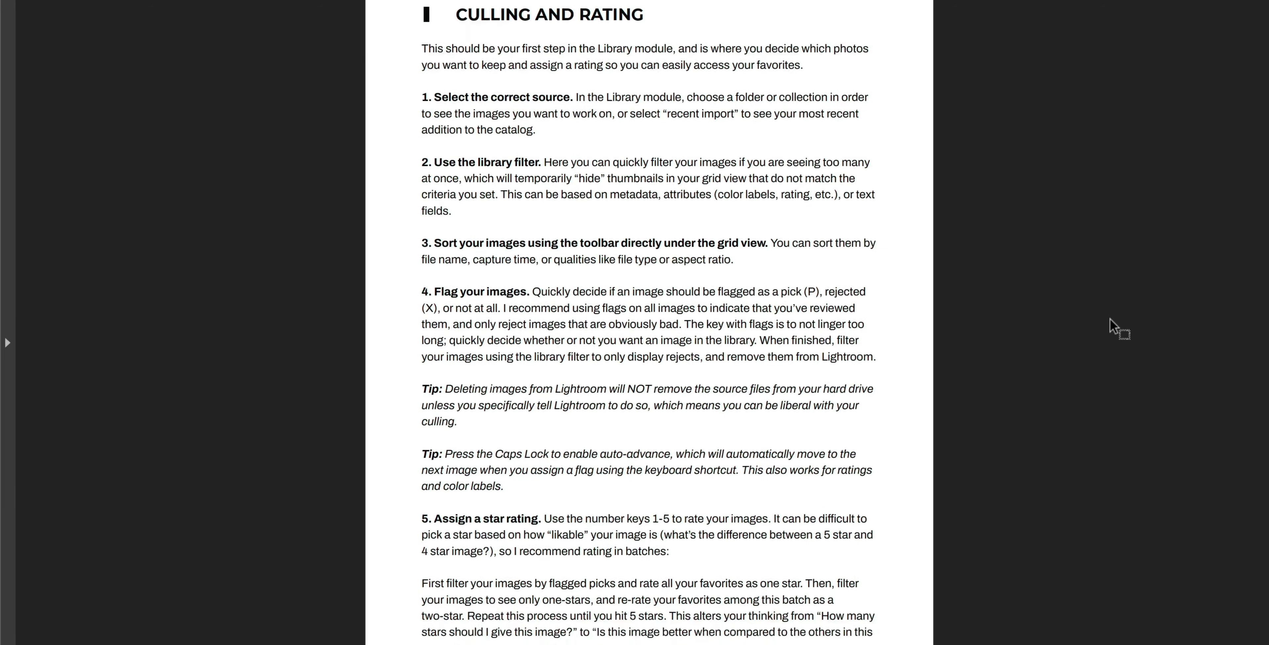
scroll(1112, 328, down, 20)
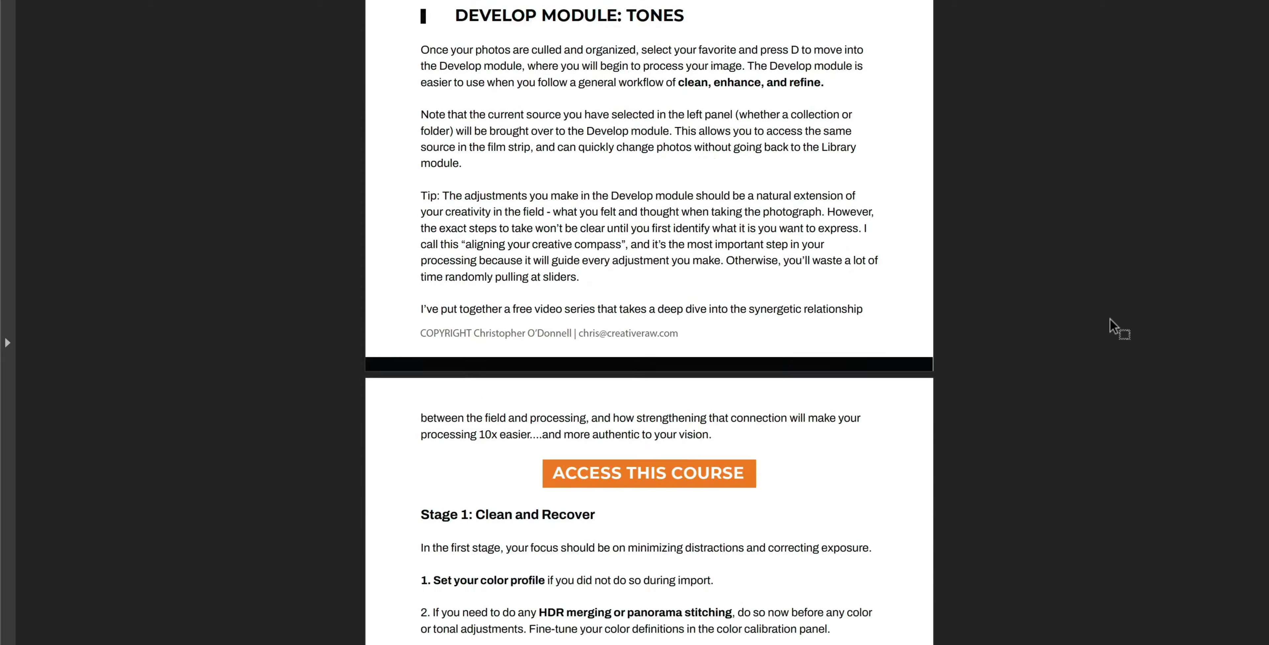
scroll(1112, 328, down, 20)
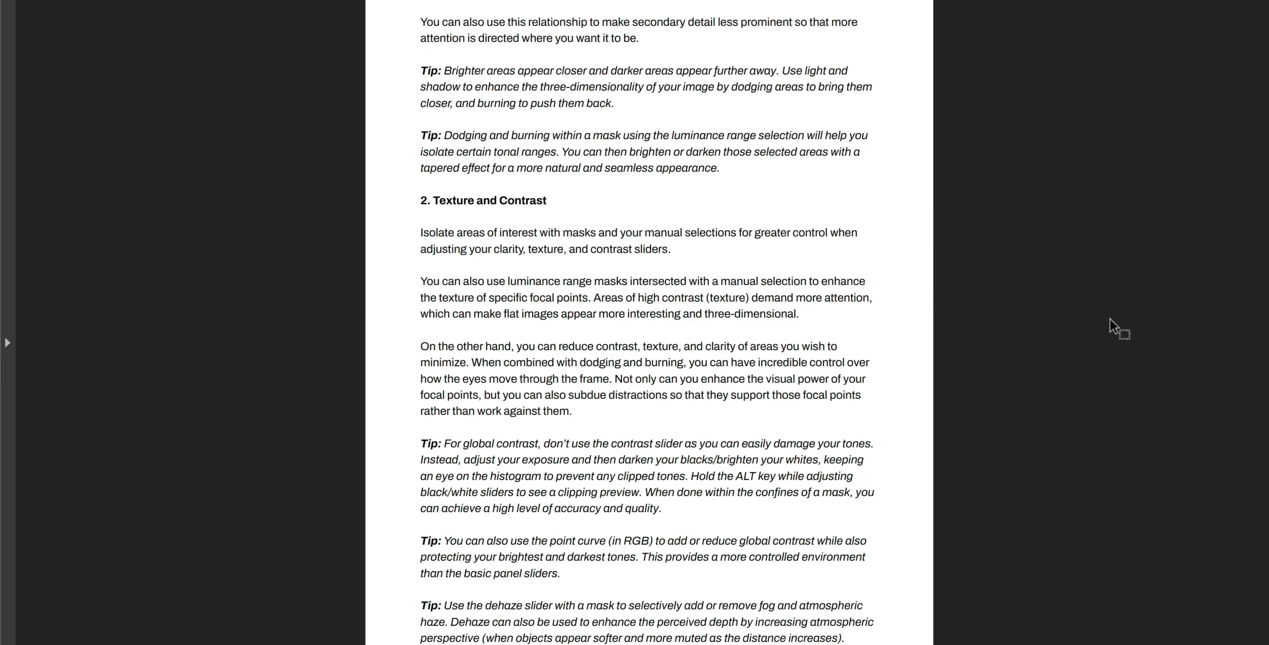
scroll(1113, 328, down, 20)
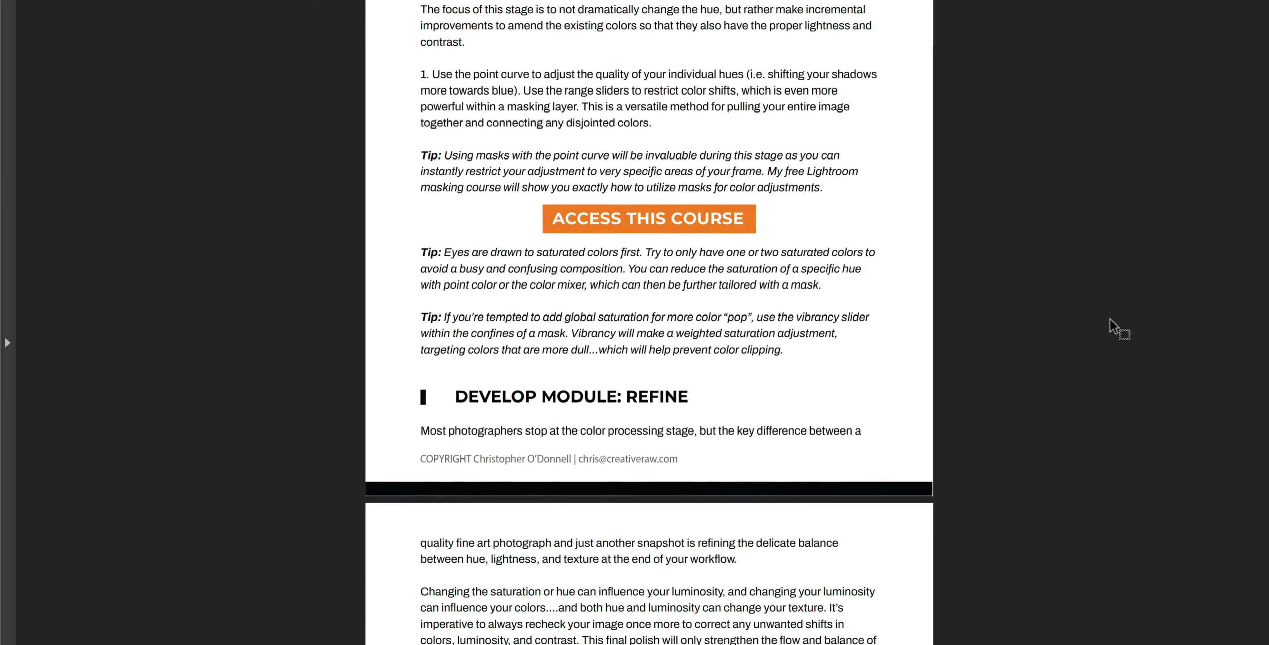
scroll(1113, 328, down, 20)
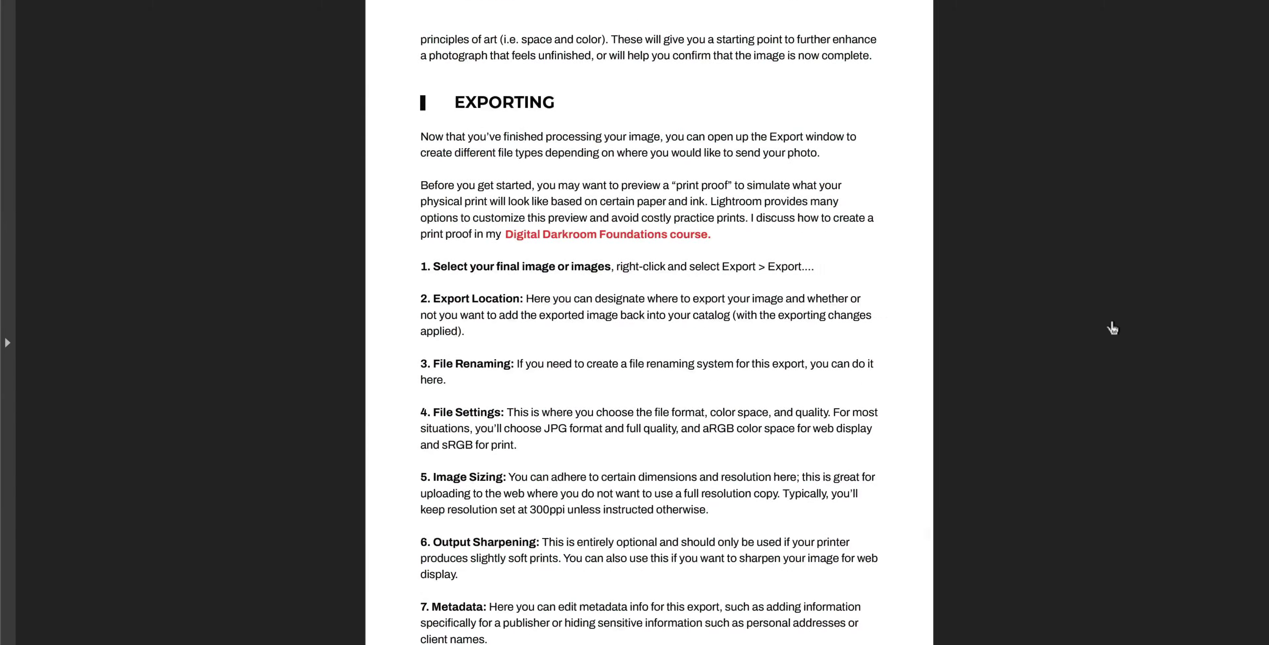
scroll(1112, 326, down, 8)
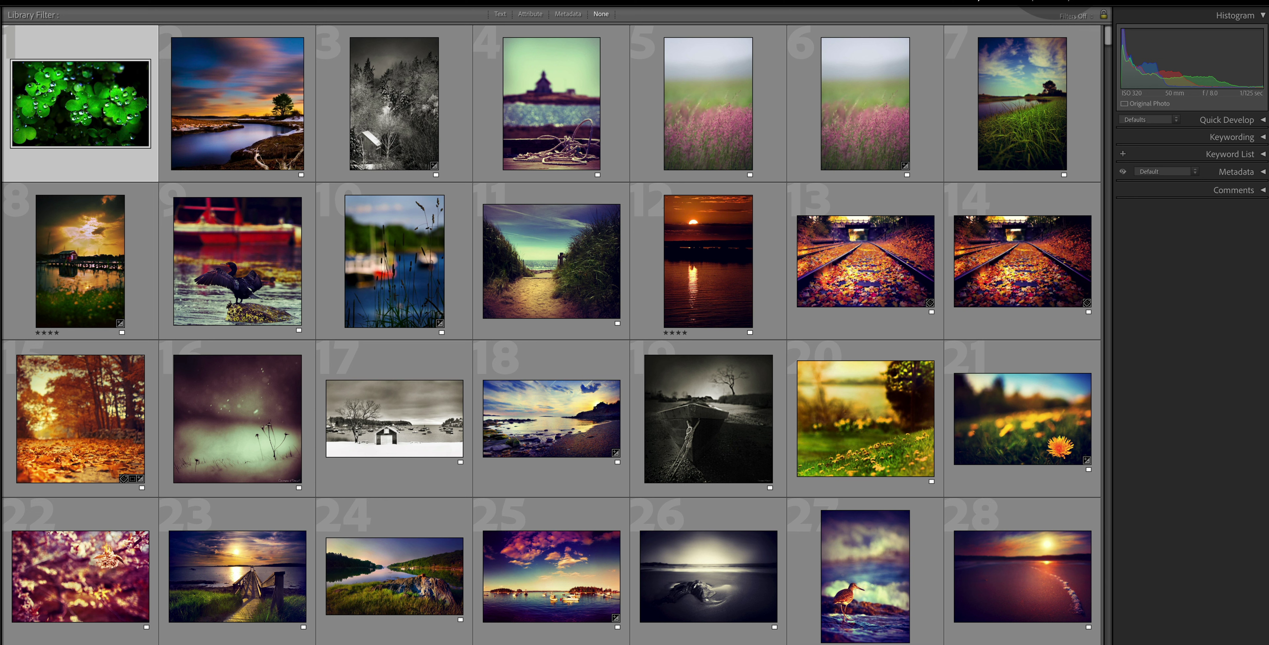
Enlarge the grid thumbnails, then rate the clover photo four stars and the sunset river photo three
click(74, 113)
key(equal)
key(equal)
key(equal)
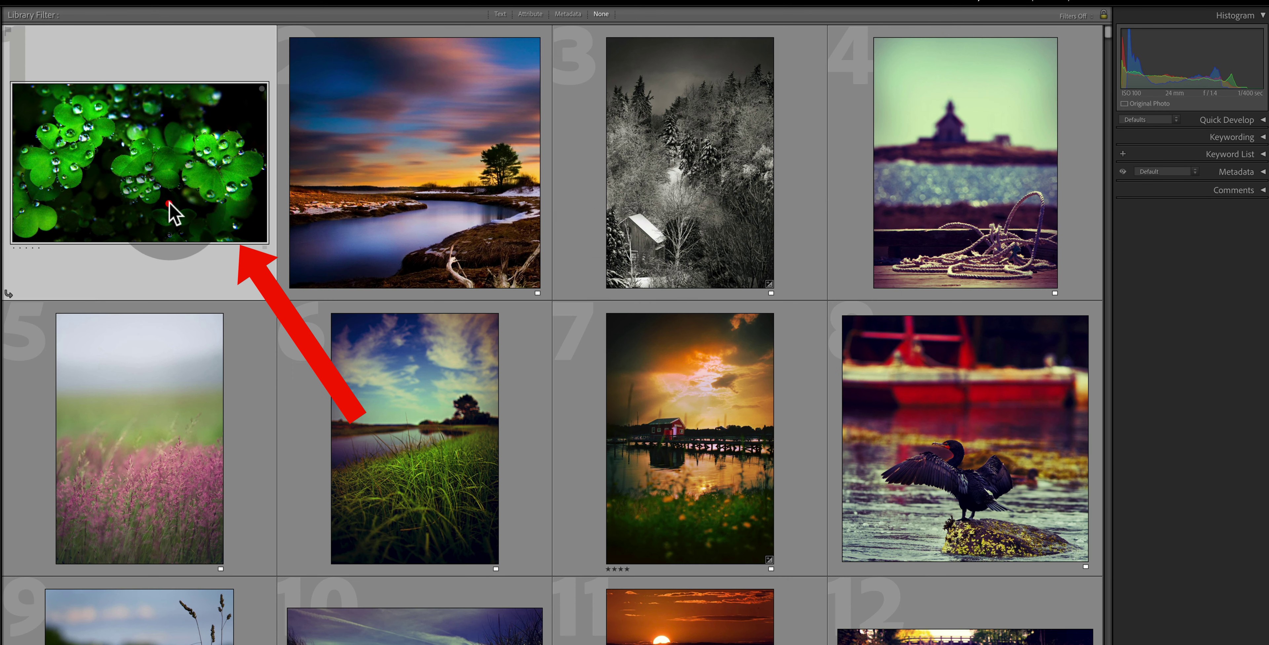
click(170, 209)
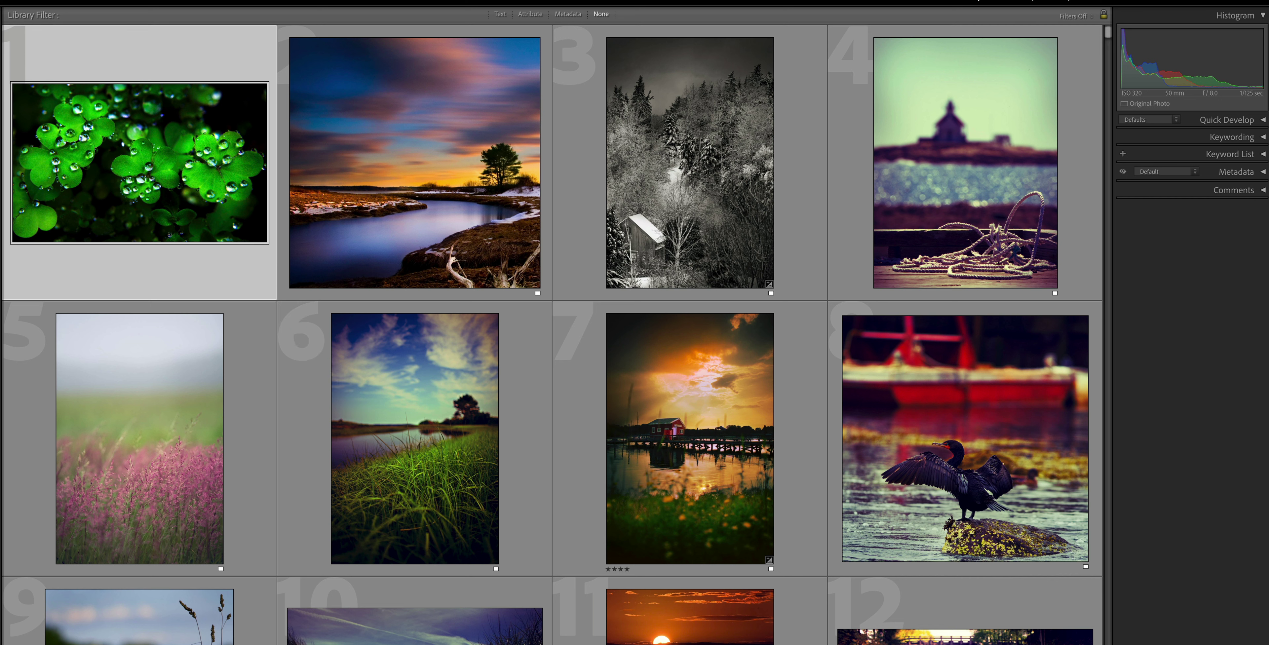
key(4)
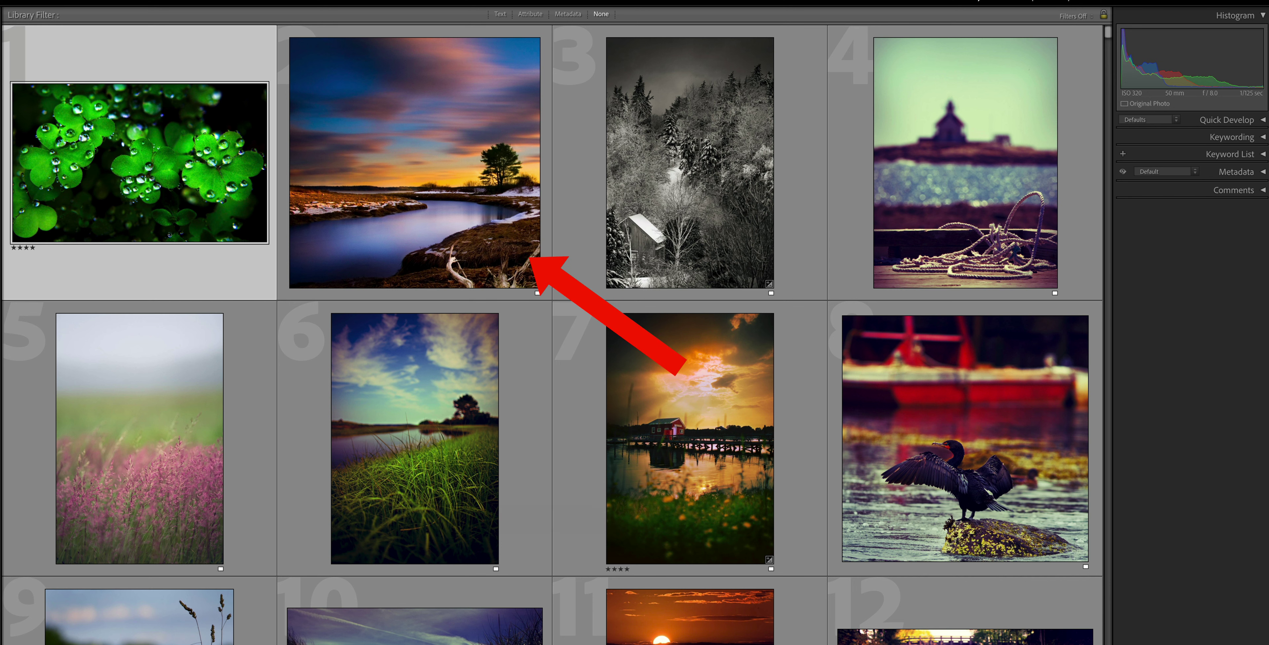
click(351, 155)
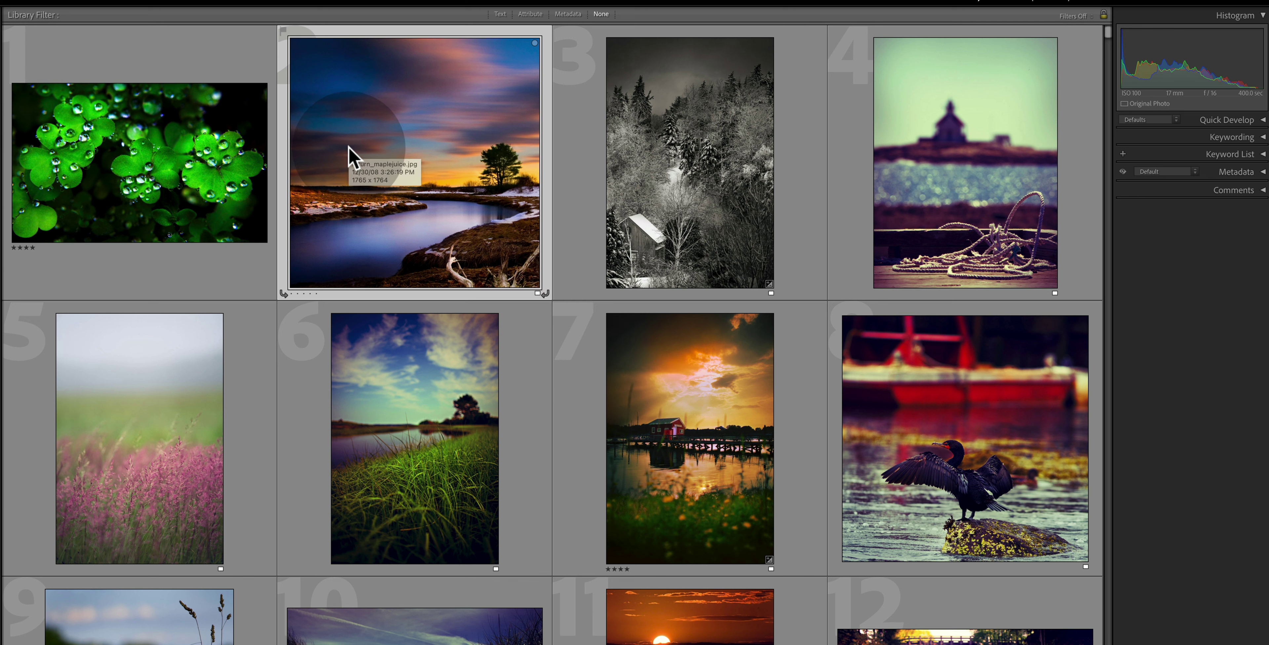
key(3)
Rate the black-and-white forest four stars, the church two and the pink meadow five
click(695, 155)
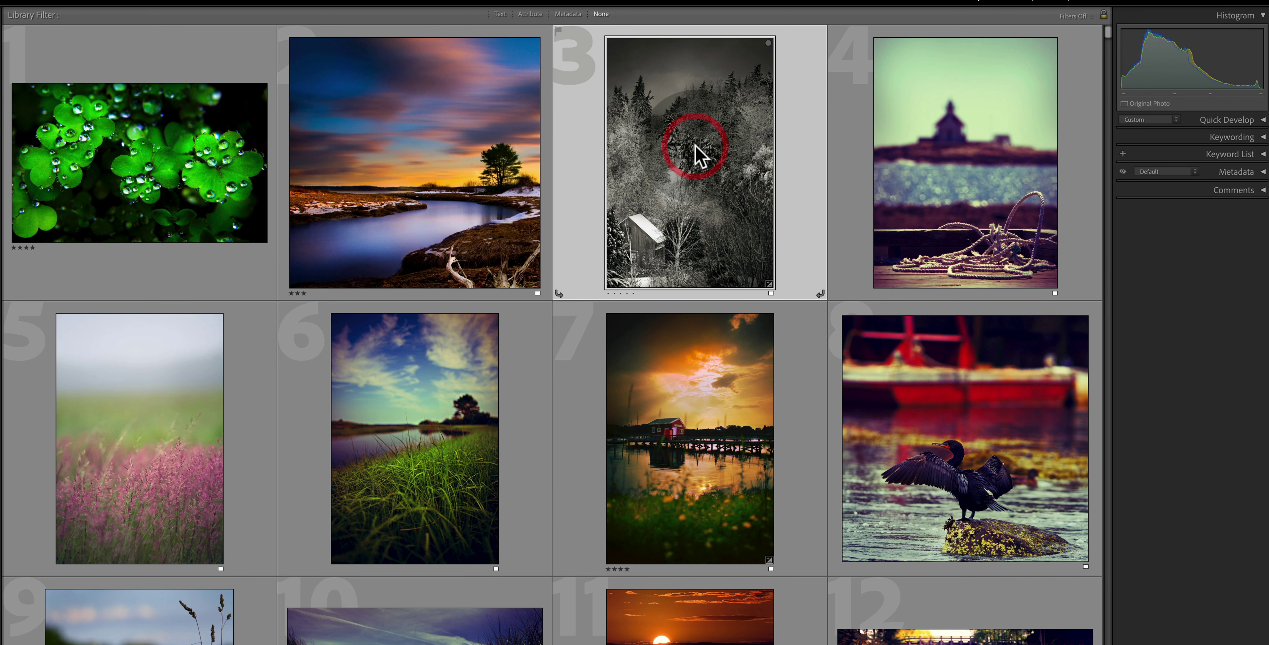
key(4)
click(931, 160)
key(2)
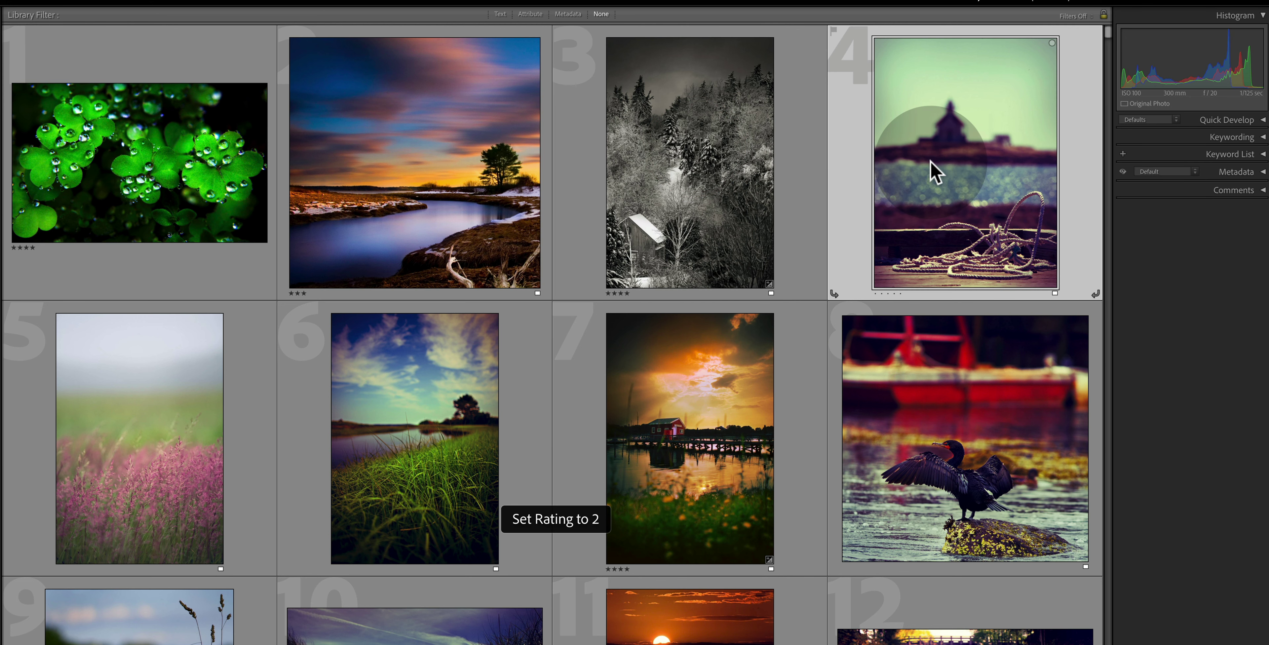
click(148, 419)
key(5)
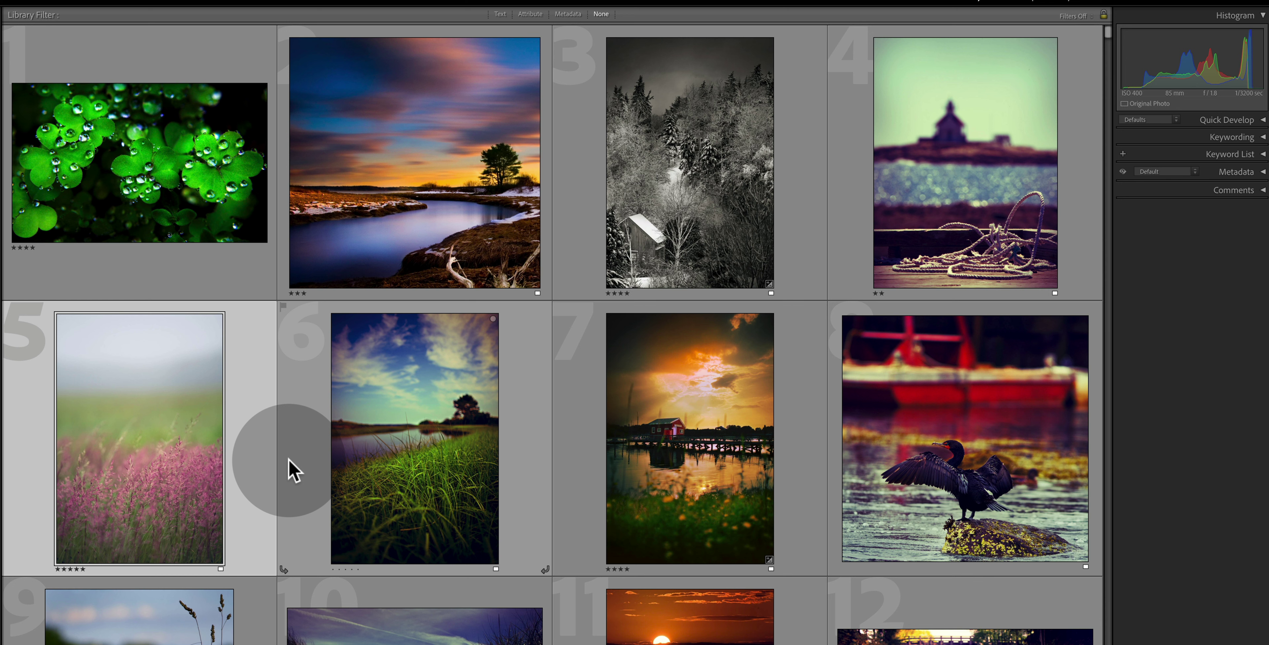
scroll(692, 559, down, 10)
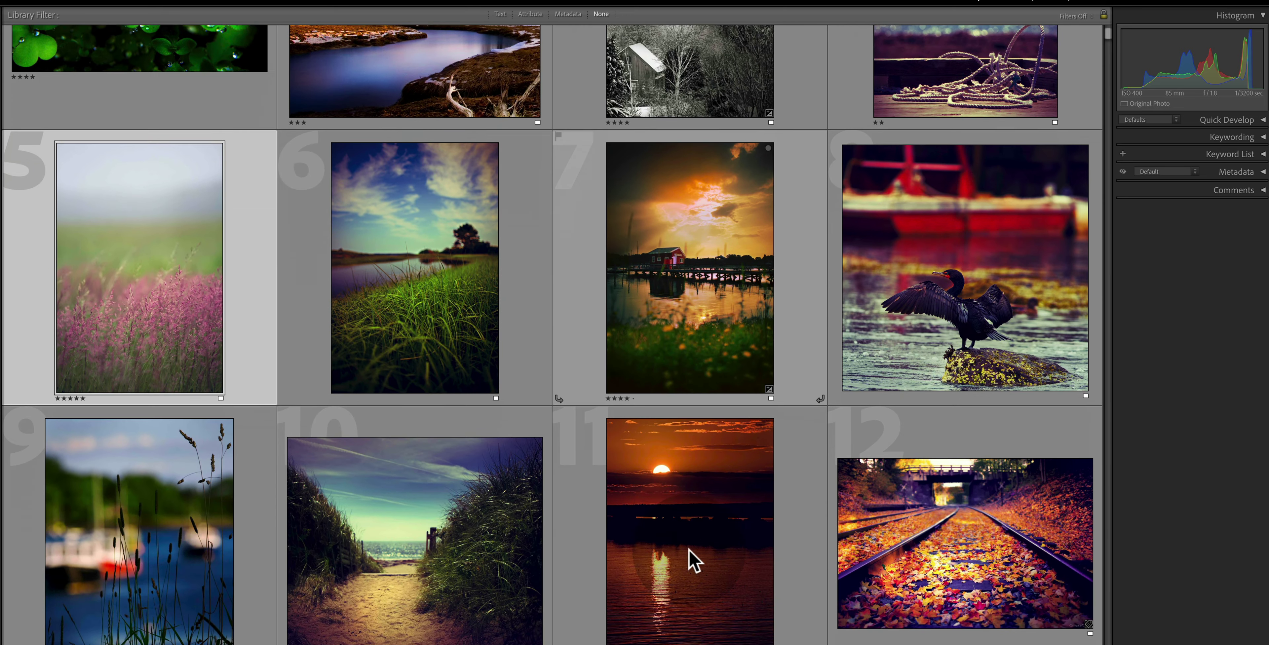
Rate the autumn forest five stars, lower the meadow to four and the black-and-white forest to three
scroll(689, 559, down, 4)
scroll(397, 293, up, 3)
click(397, 294)
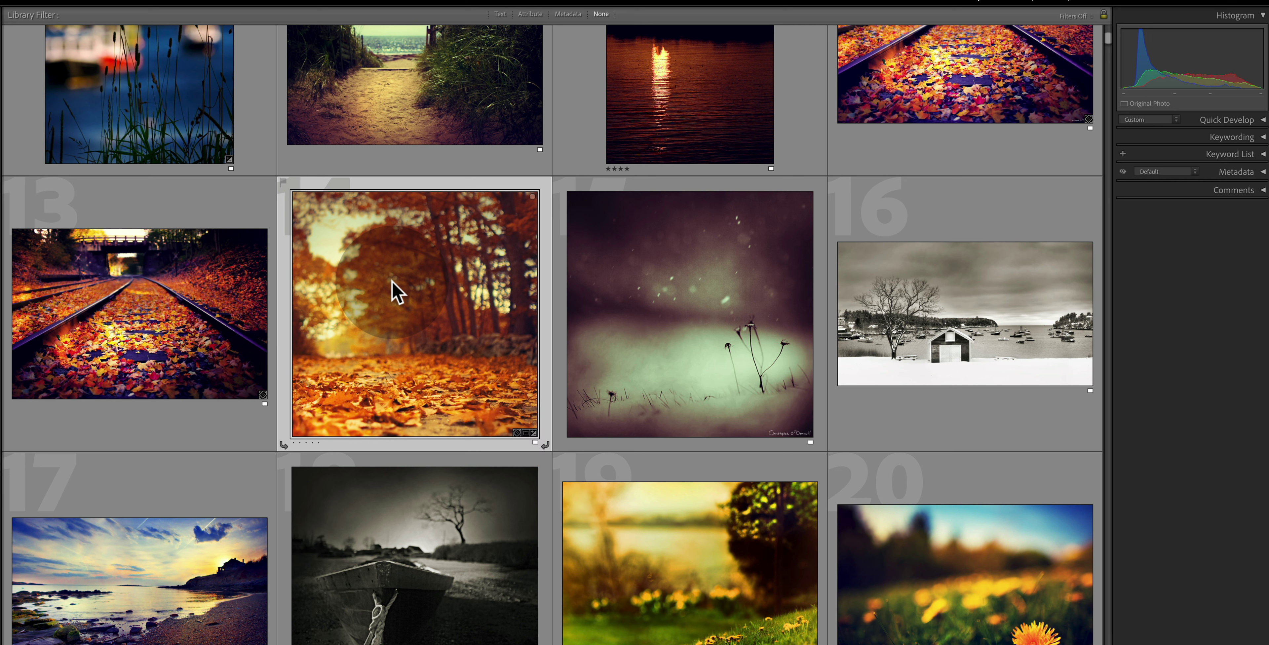
key(5)
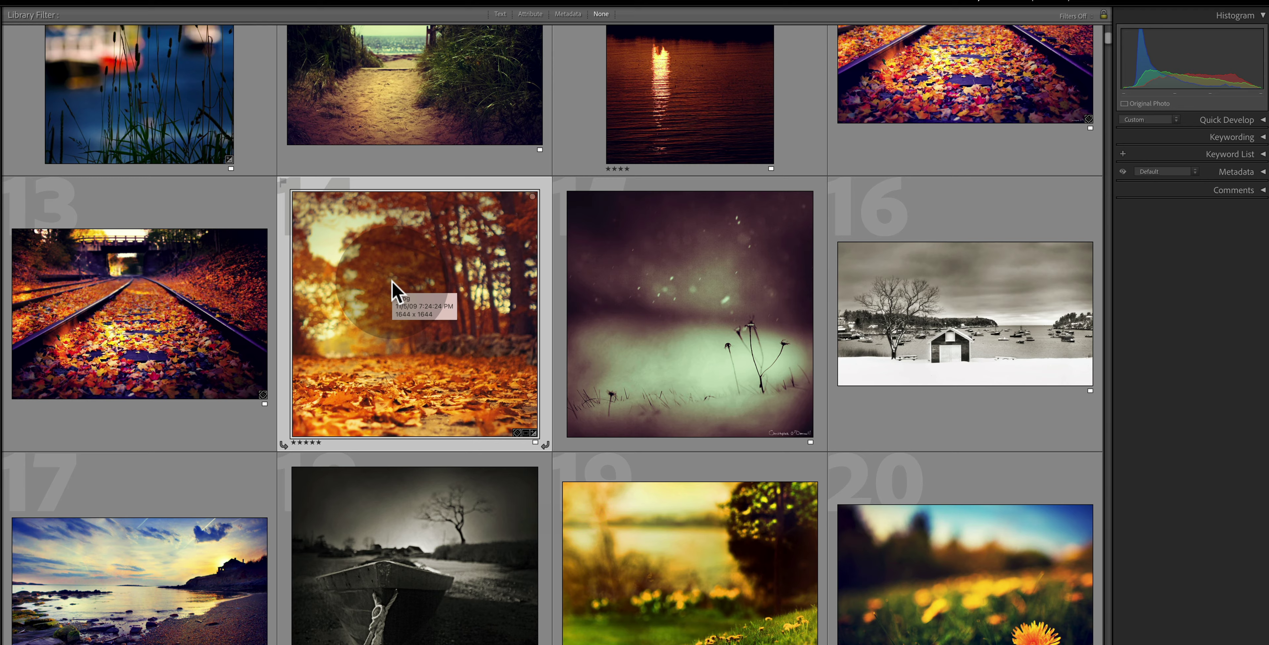
scroll(395, 295, up, 5)
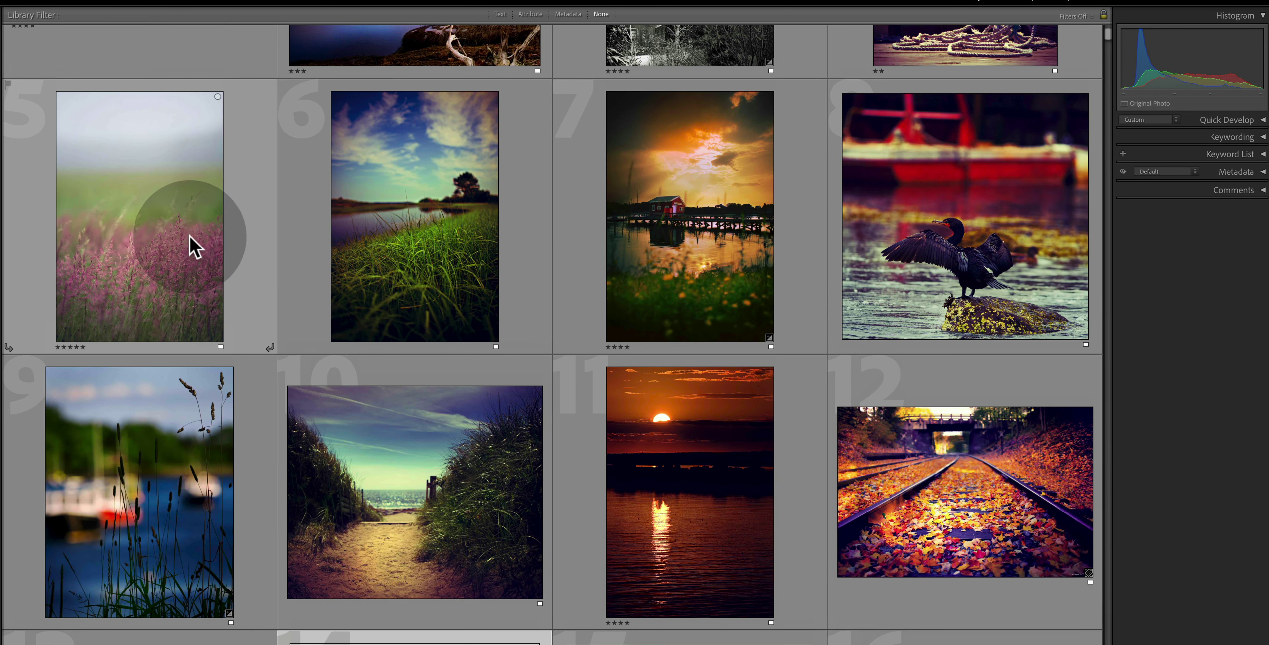
click(167, 253)
key(4)
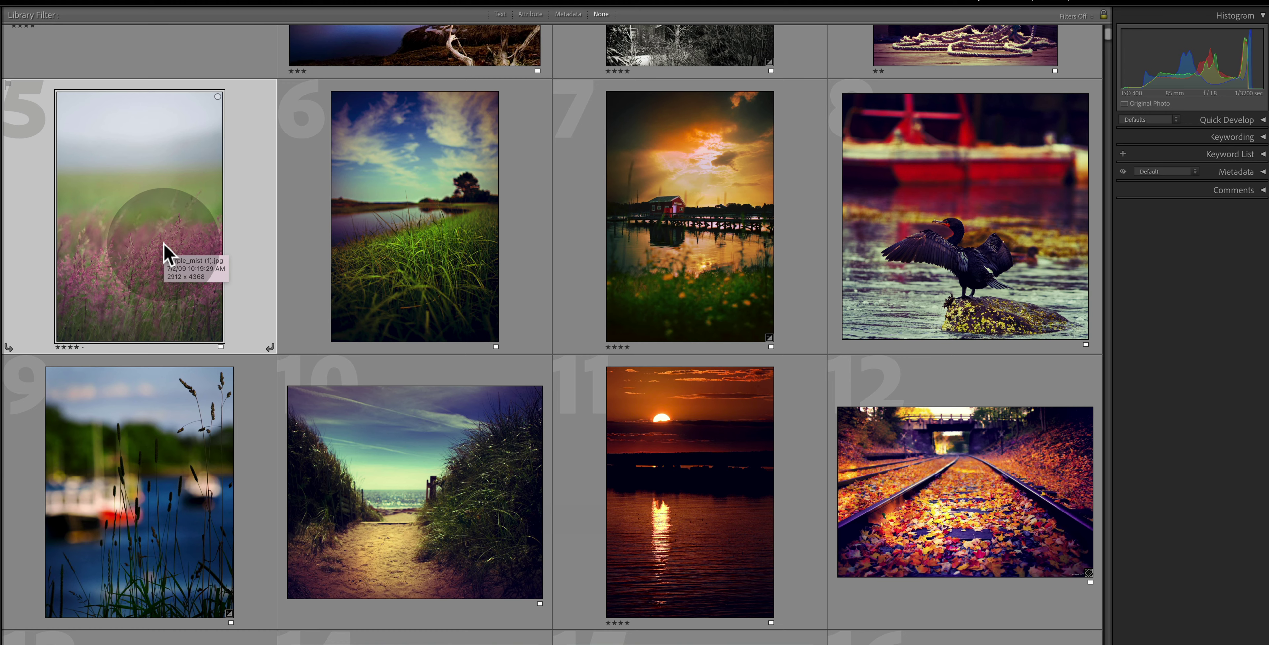
scroll(439, 269, up, 3)
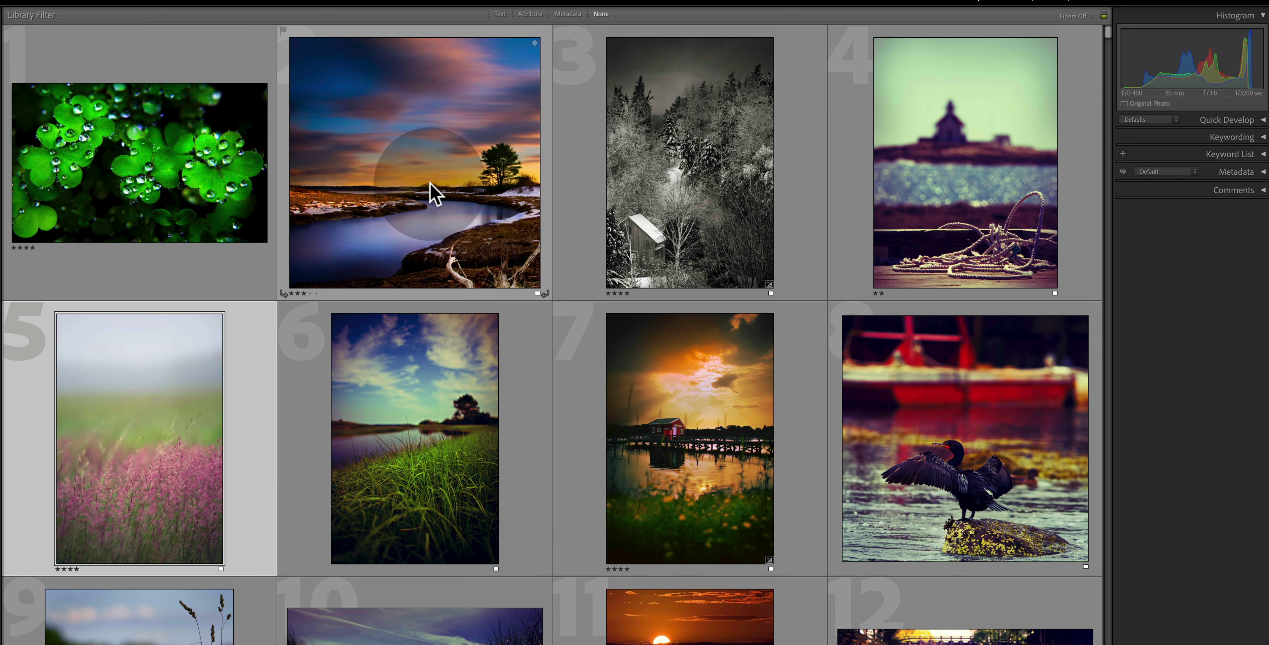
click(702, 187)
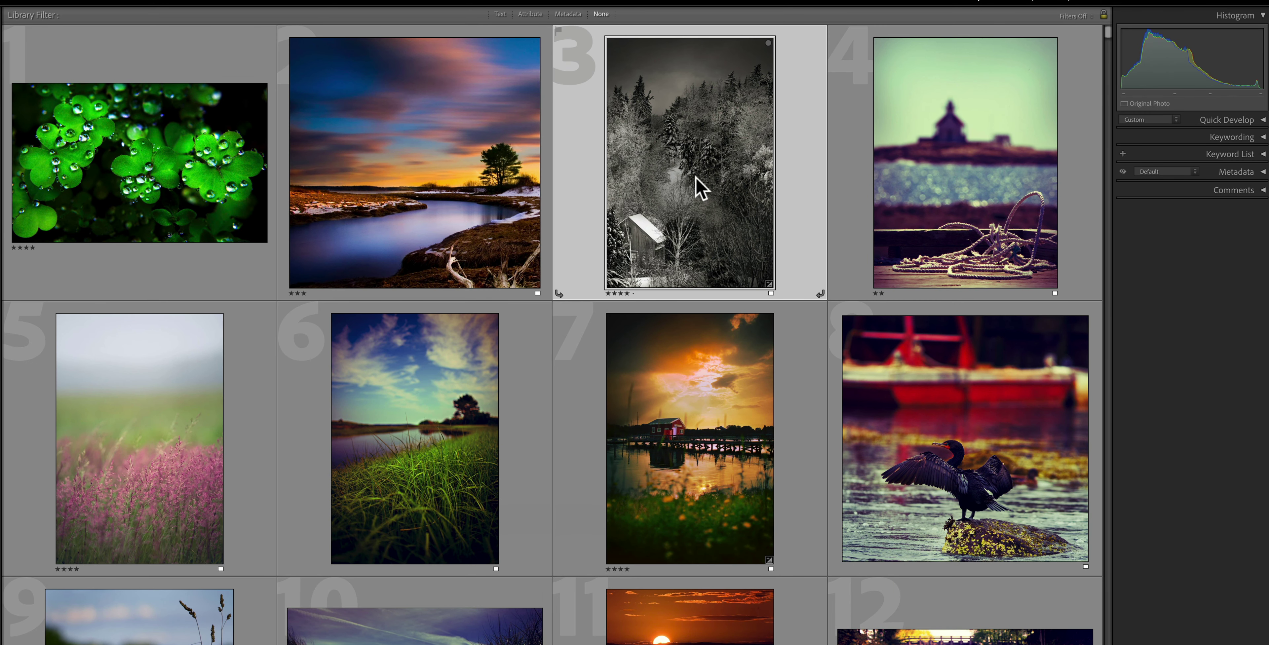
key(3)
Give every photo in the library a one-star rating
key(ctrl+a)
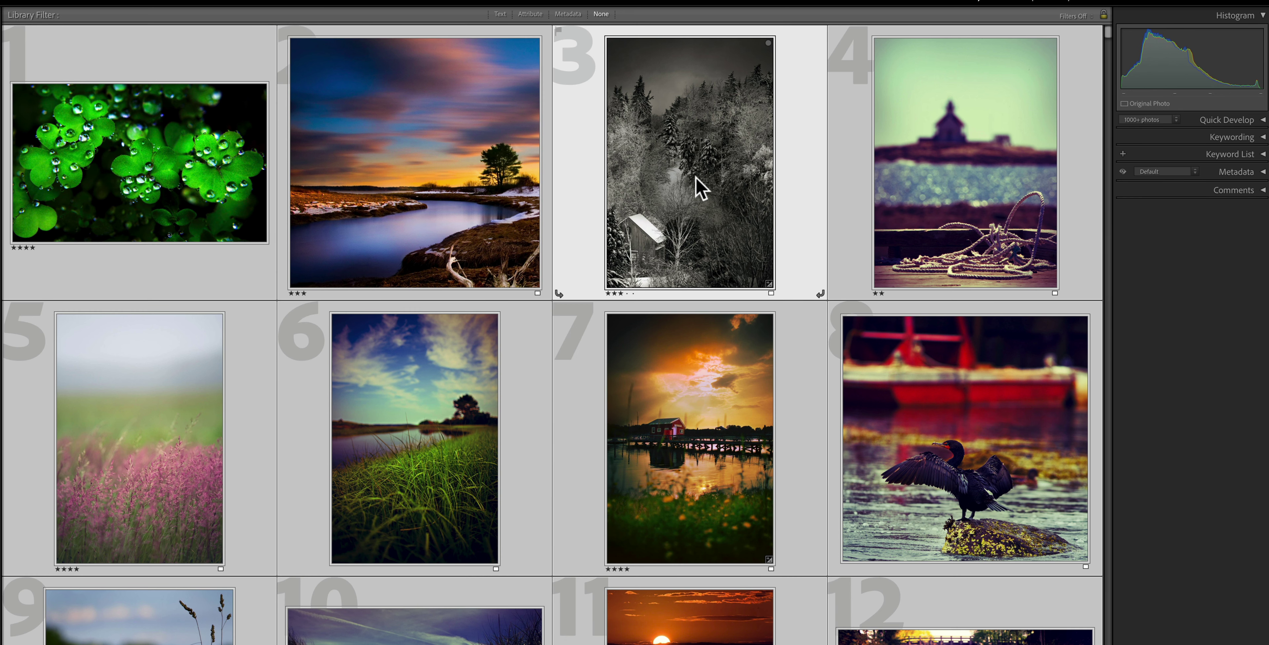
key(1)
click(209, 148)
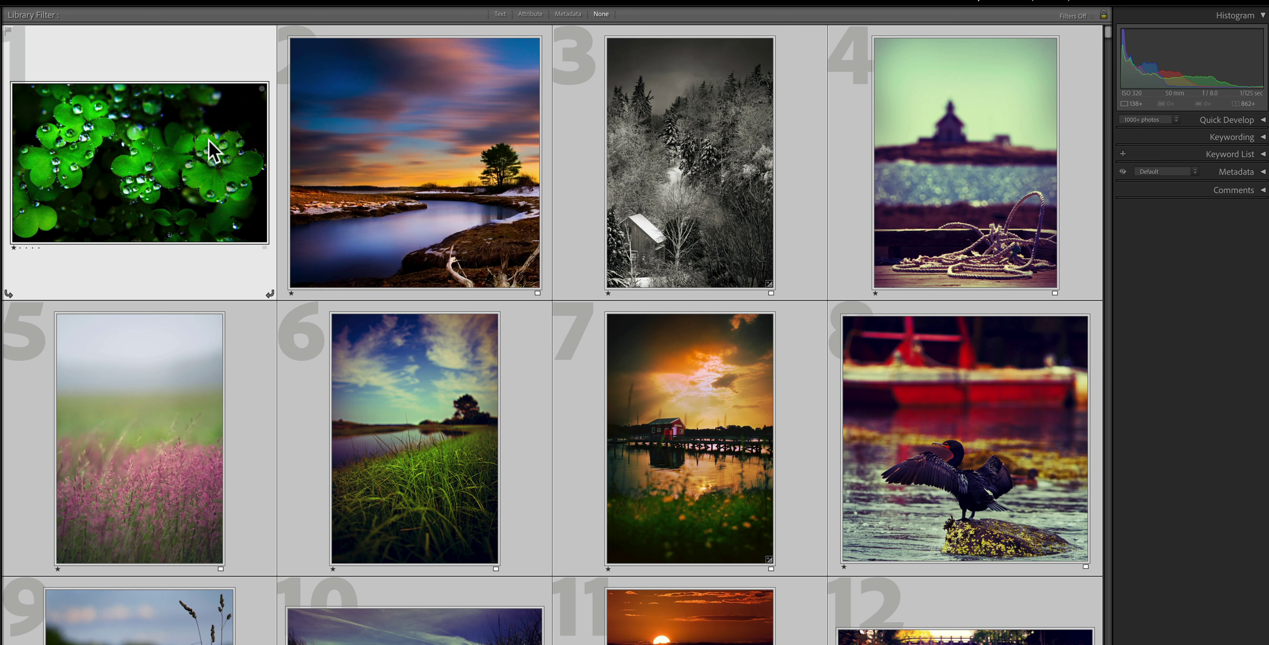
Rate the clover and blue river sunset photos two stars
key(Right)
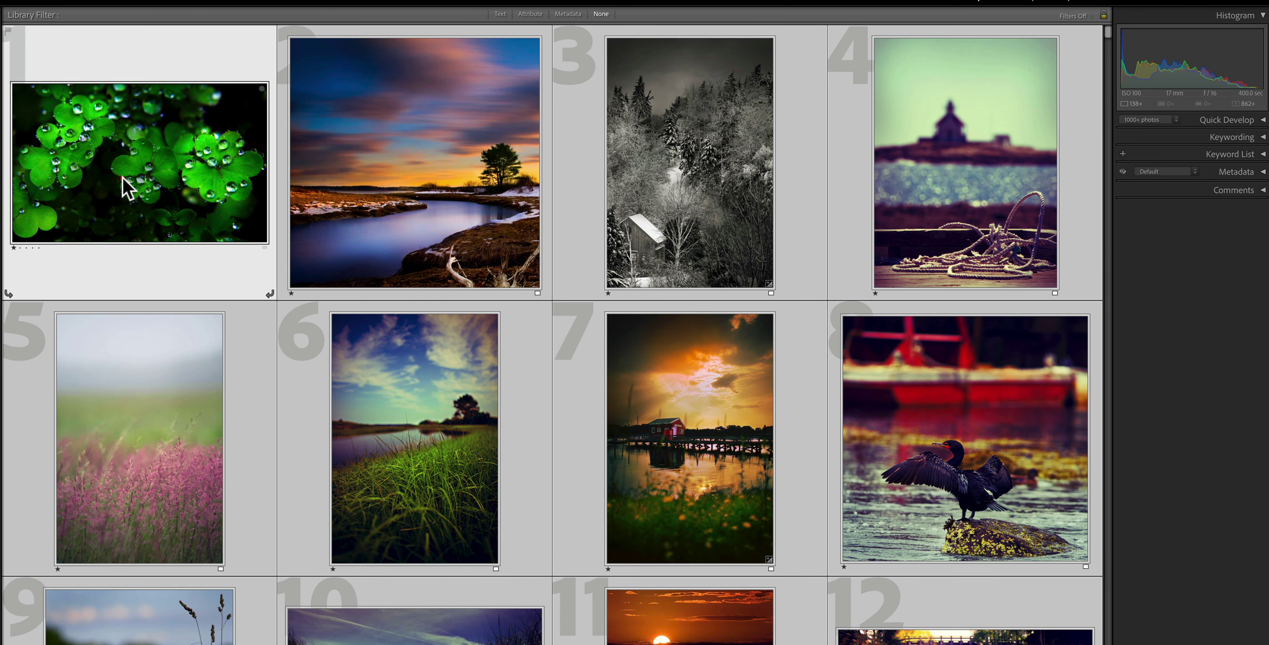
click(130, 177)
click(189, 263)
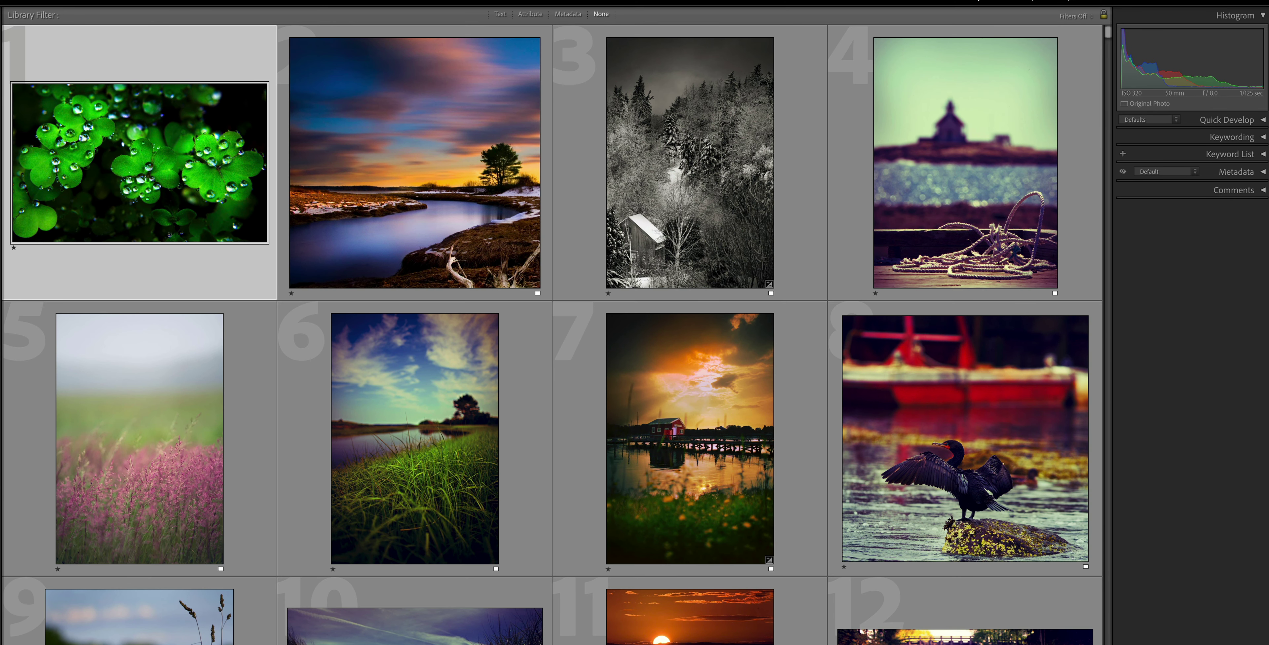
key(2)
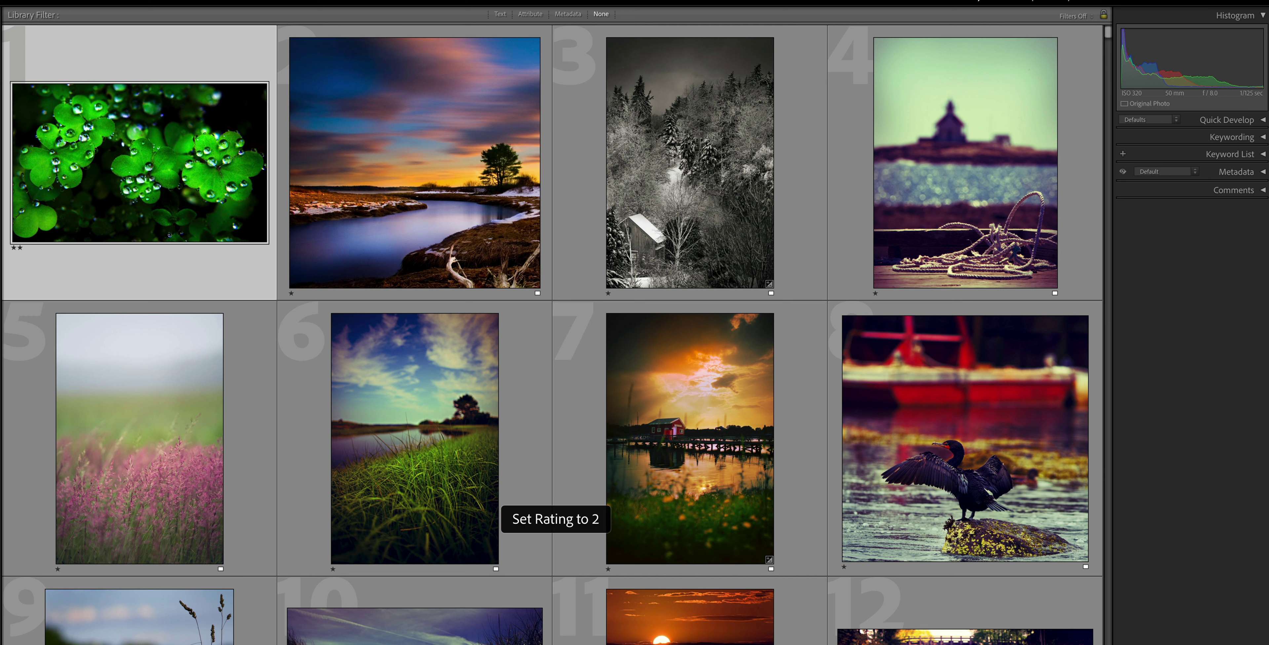
click(390, 272)
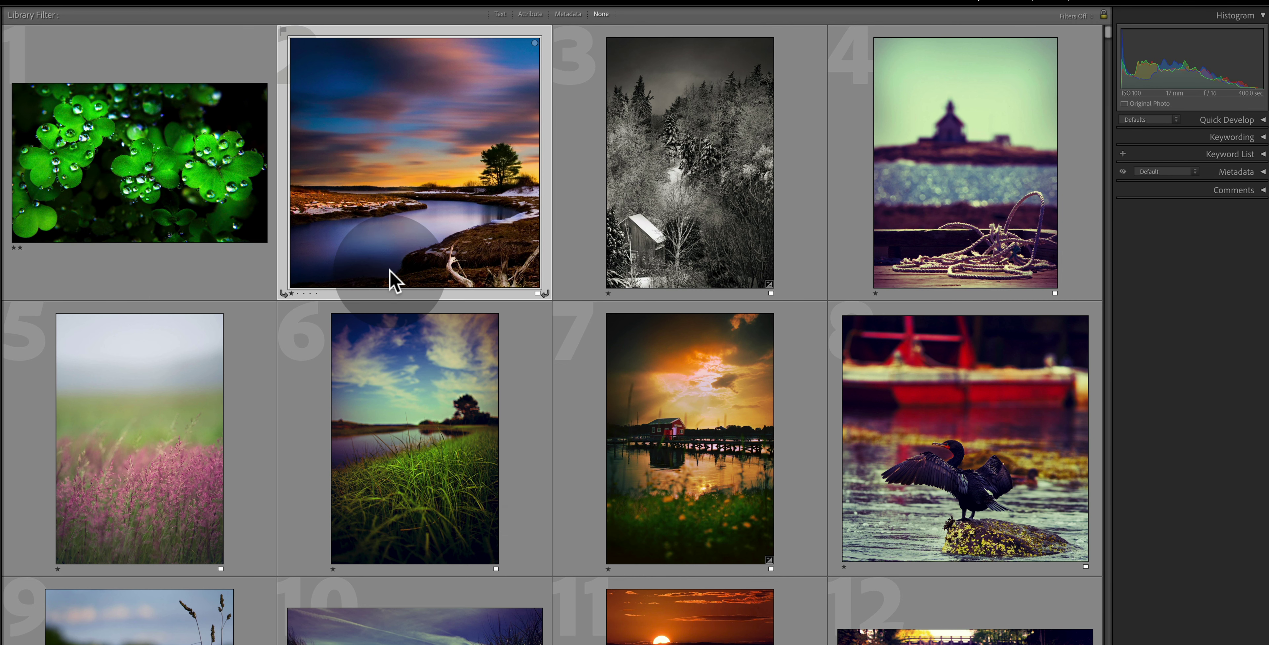
key(2)
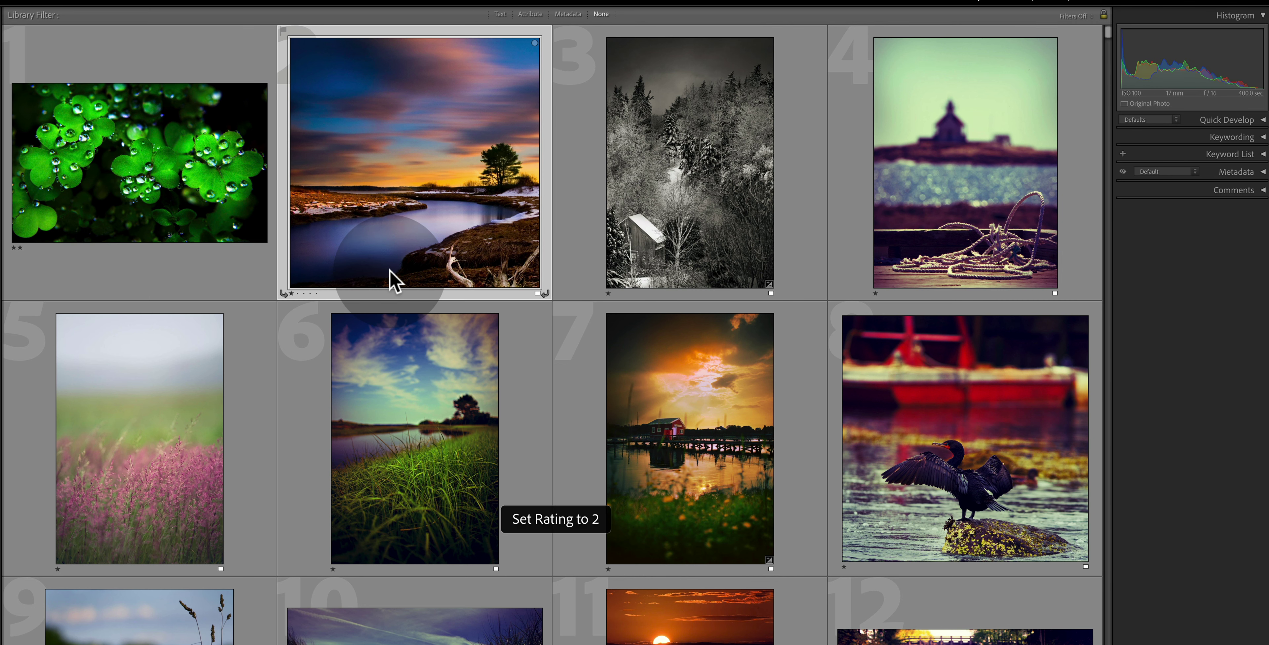
Rate the pink grass and pier sunset photos two stars and show the Attribute filter options
key(Right)
key(Right)
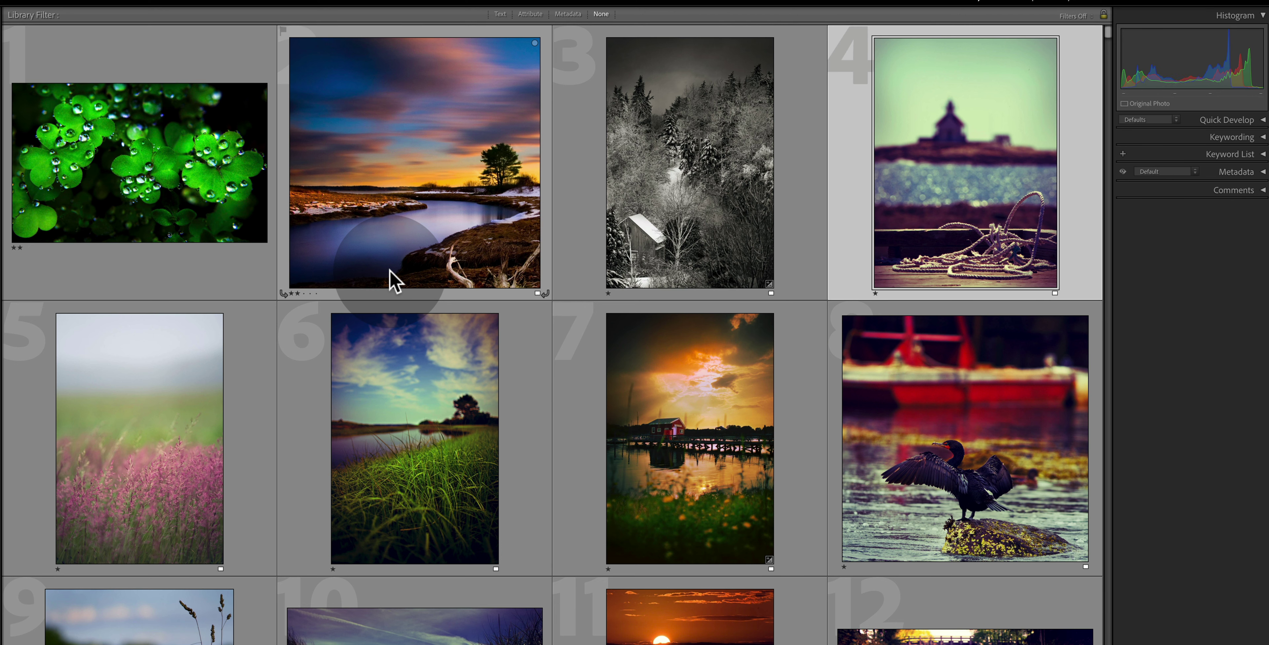
key(Right)
key(2)
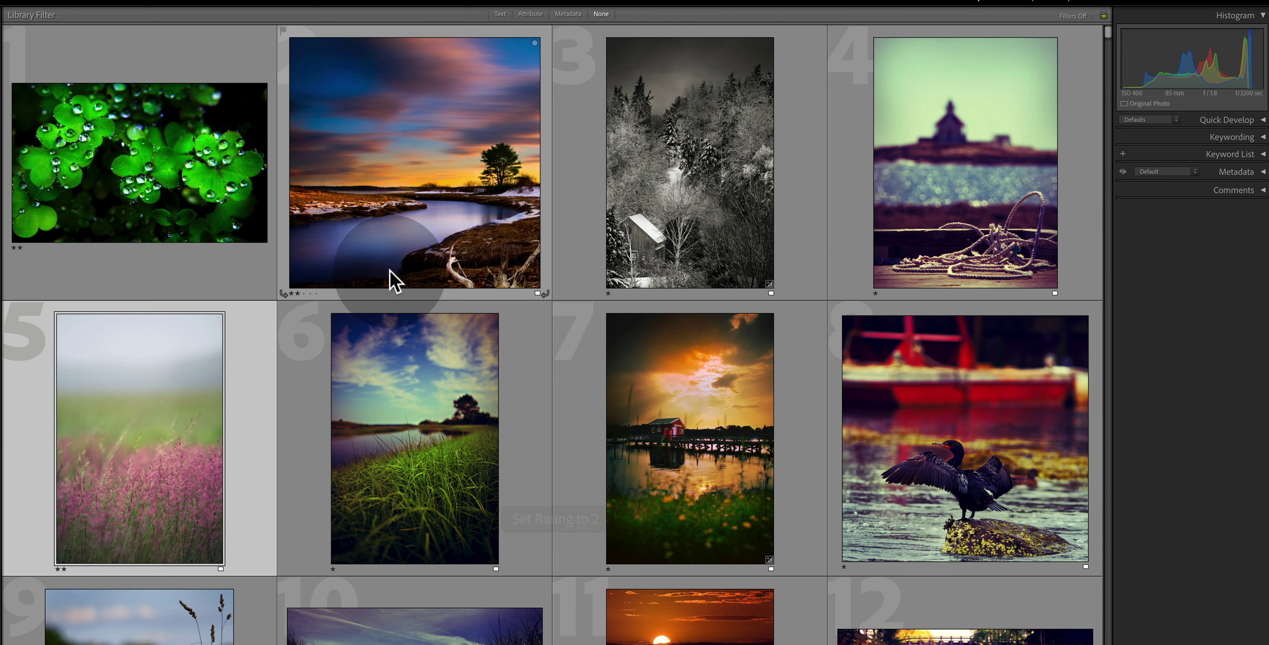
key(Right)
key(Right)
key(2)
key(Right)
key(Right)
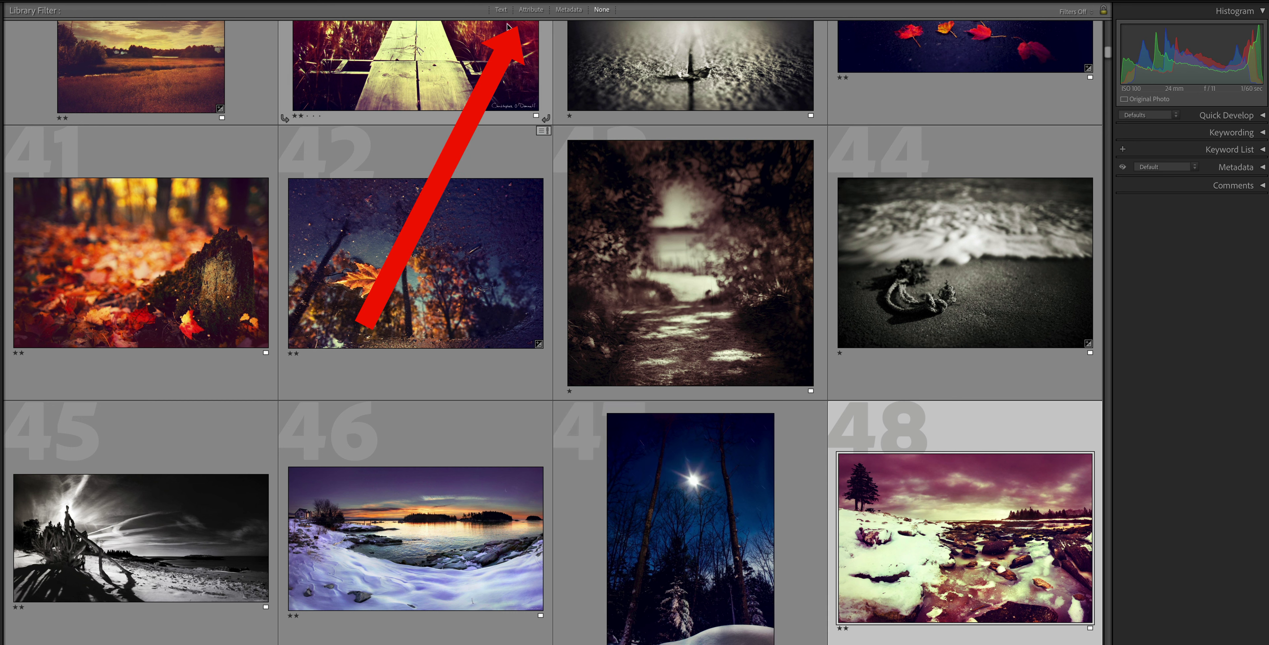
click(530, 11)
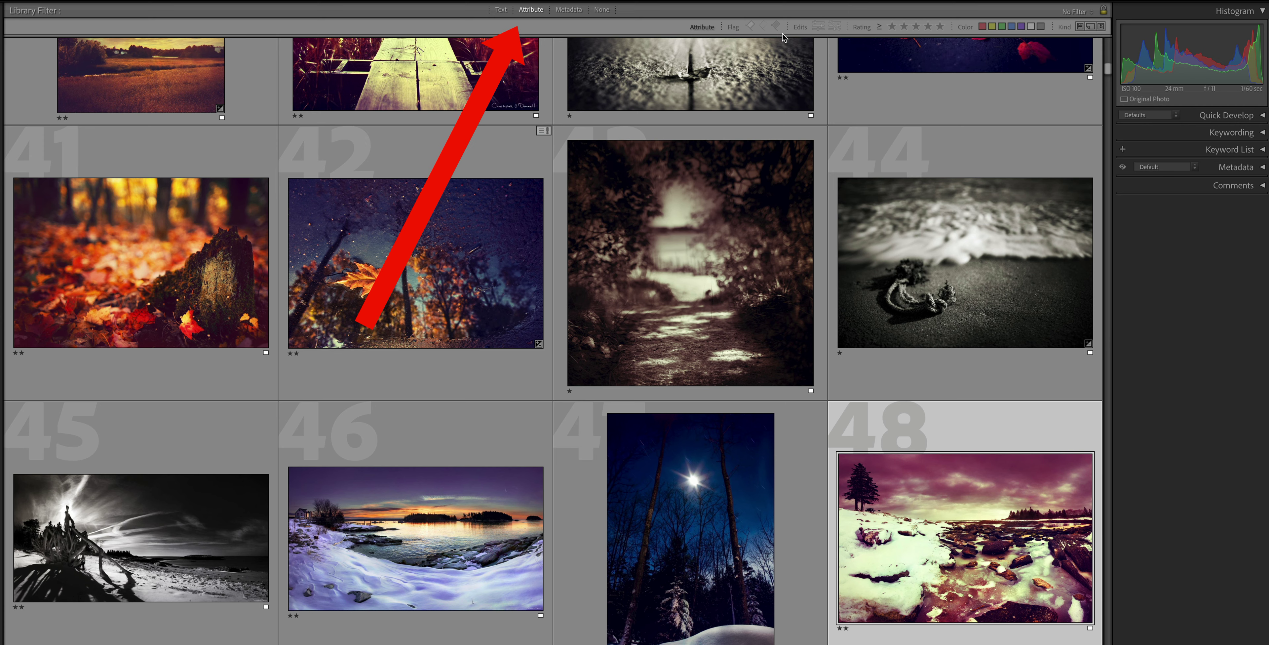
Set the Attribute rating filter to two stars and higher
click(905, 30)
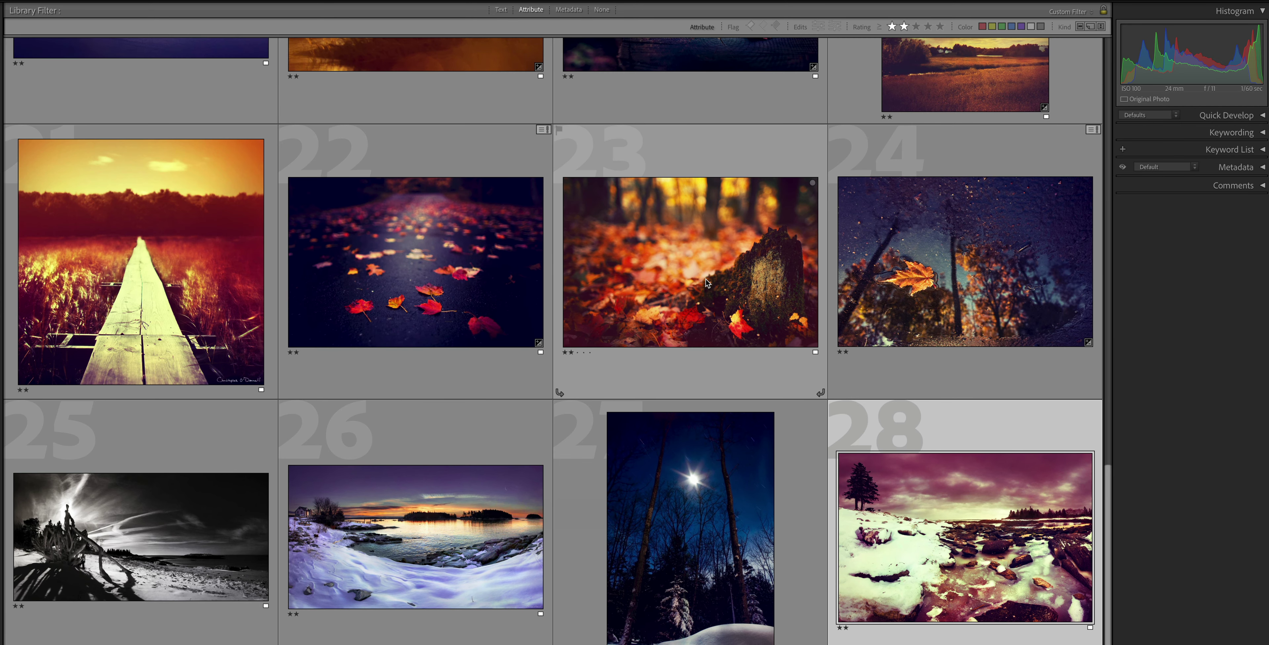
scroll(707, 278, up, 10)
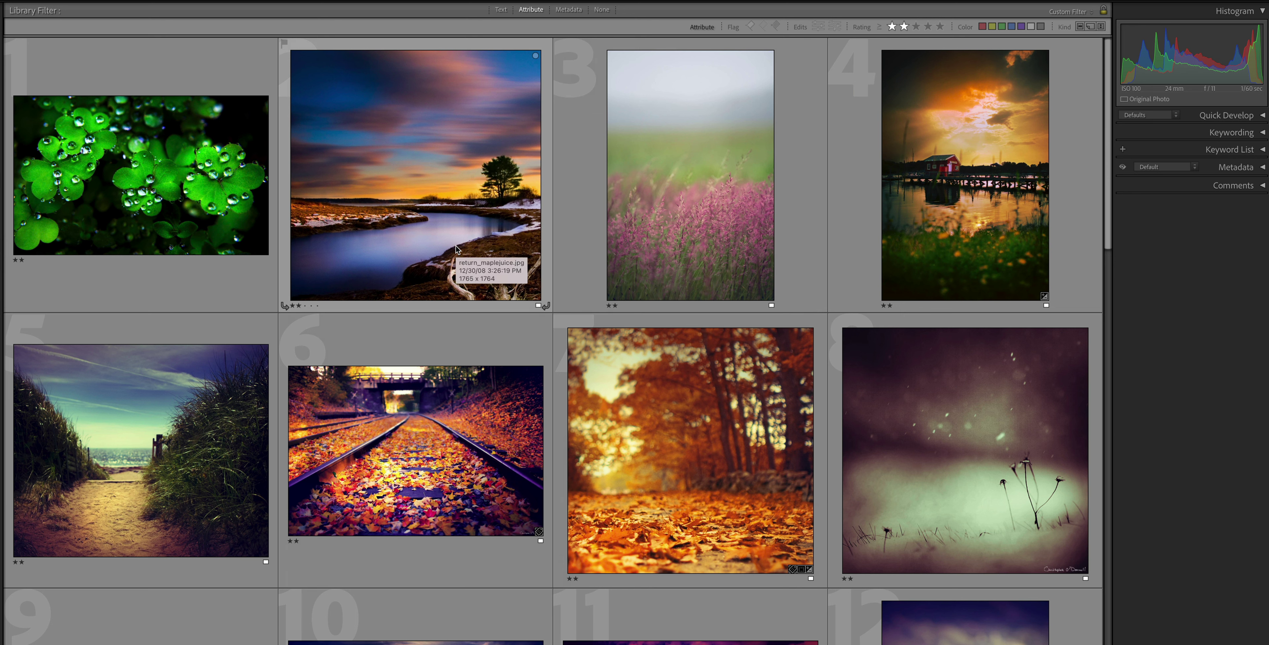
Raise the clover photo to three stars, then turn off the rating filter
click(122, 262)
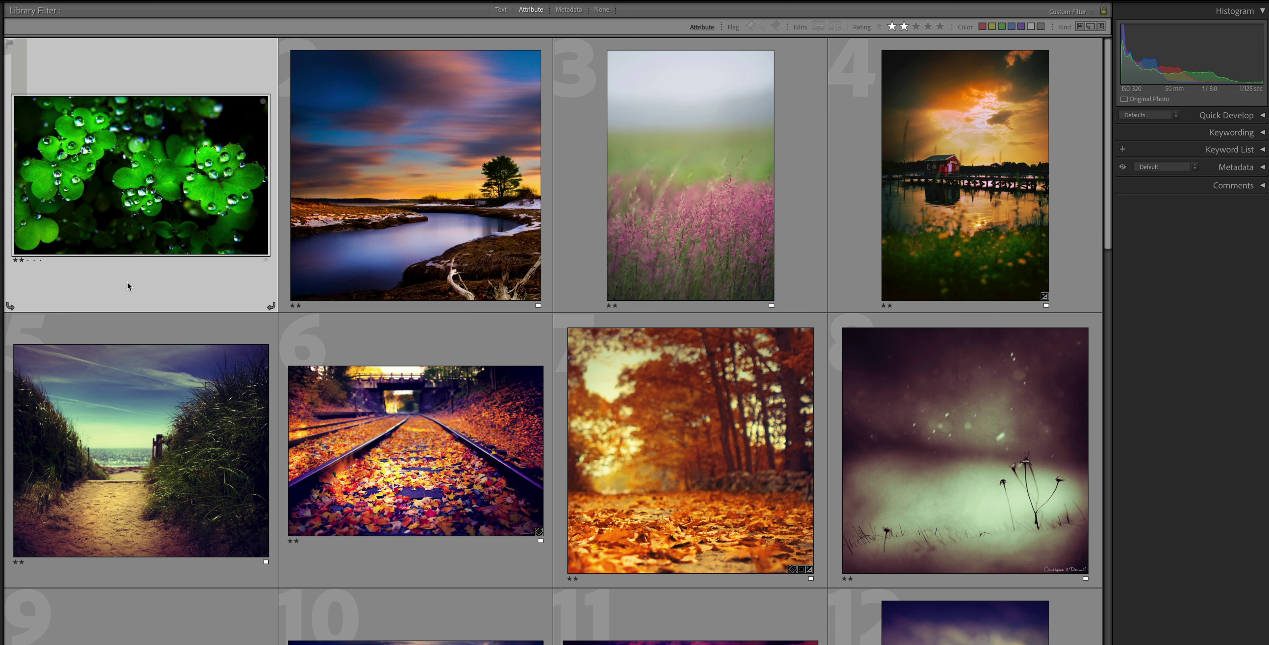
key(3)
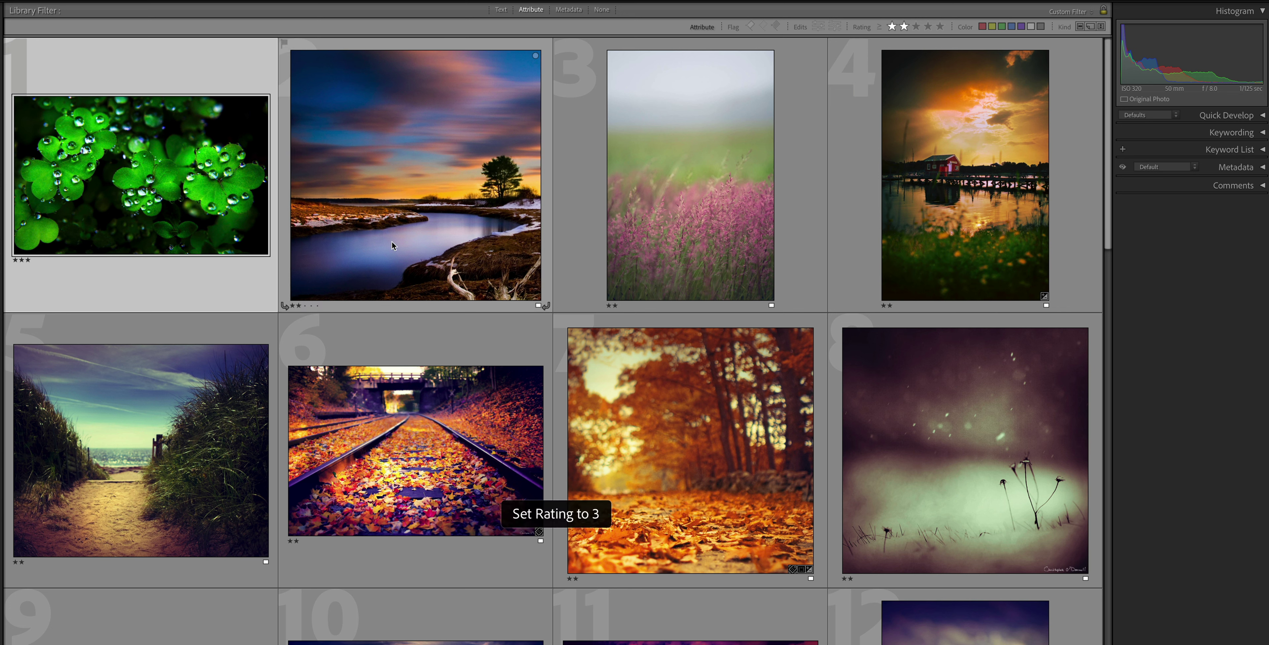
scroll(618, 232, down, 5)
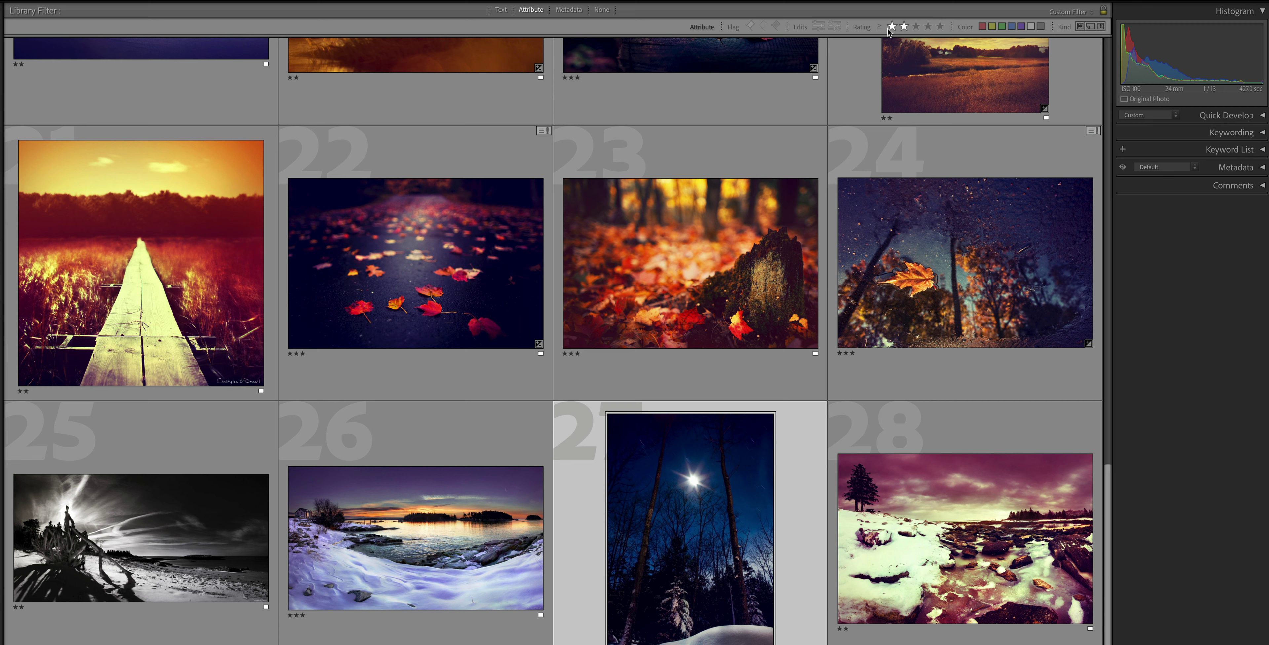
click(904, 27)
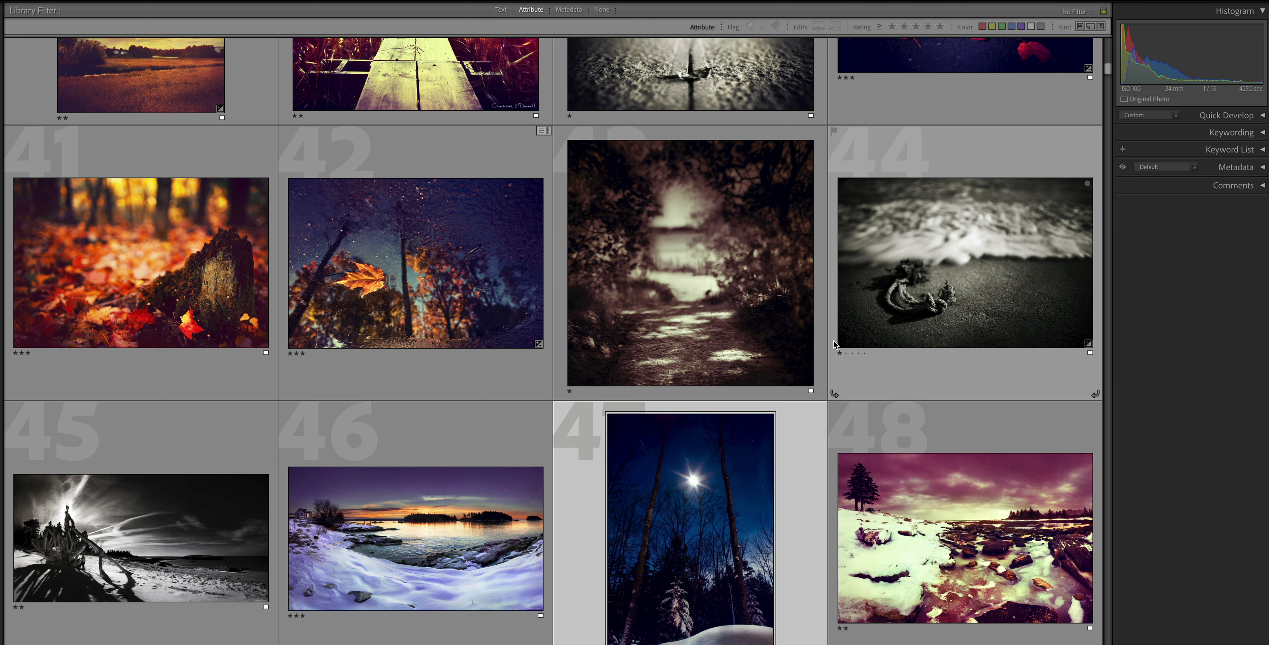
scroll(456, 290, down, 1)
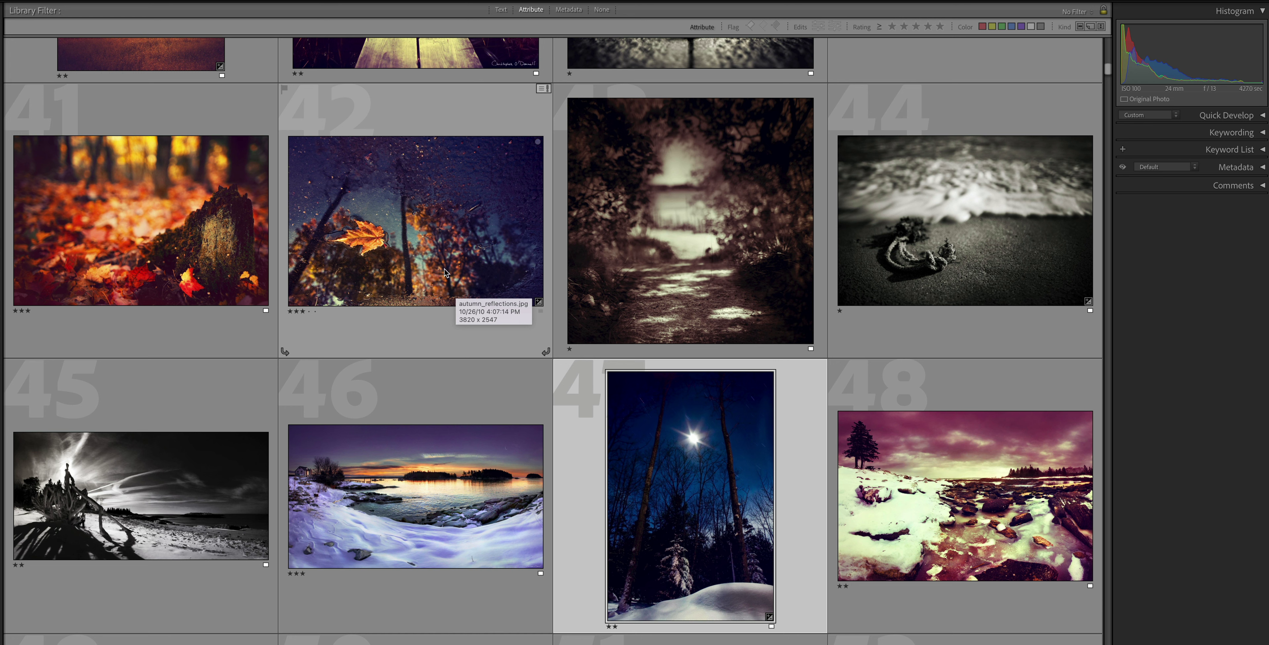
Undo to return the autumn stump photo to two stars, then filter to three stars and higher
key(ctrl+z)
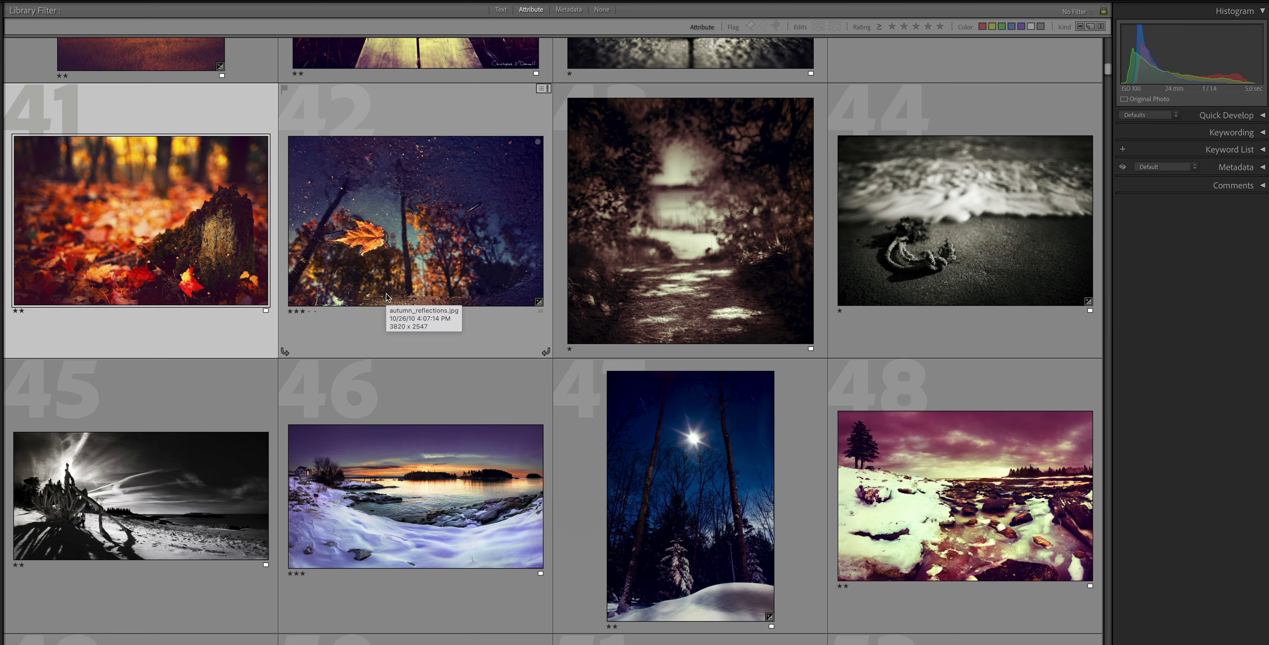
scroll(386, 297, down, 2)
click(916, 27)
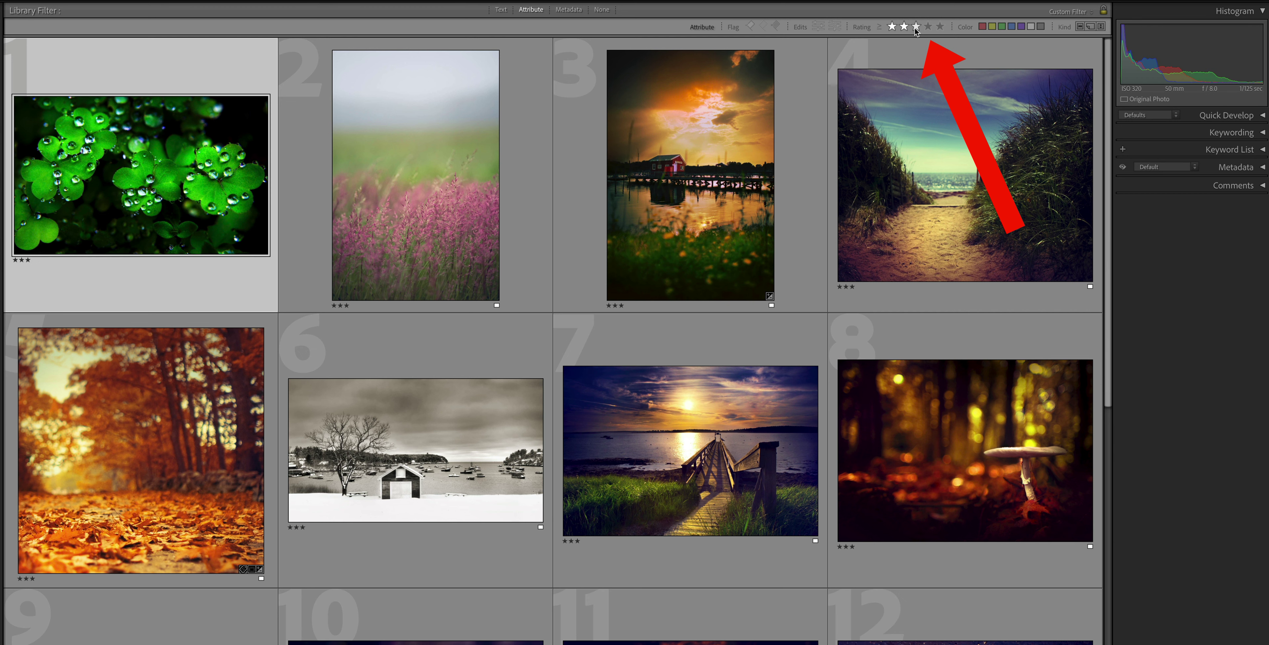
click(401, 212)
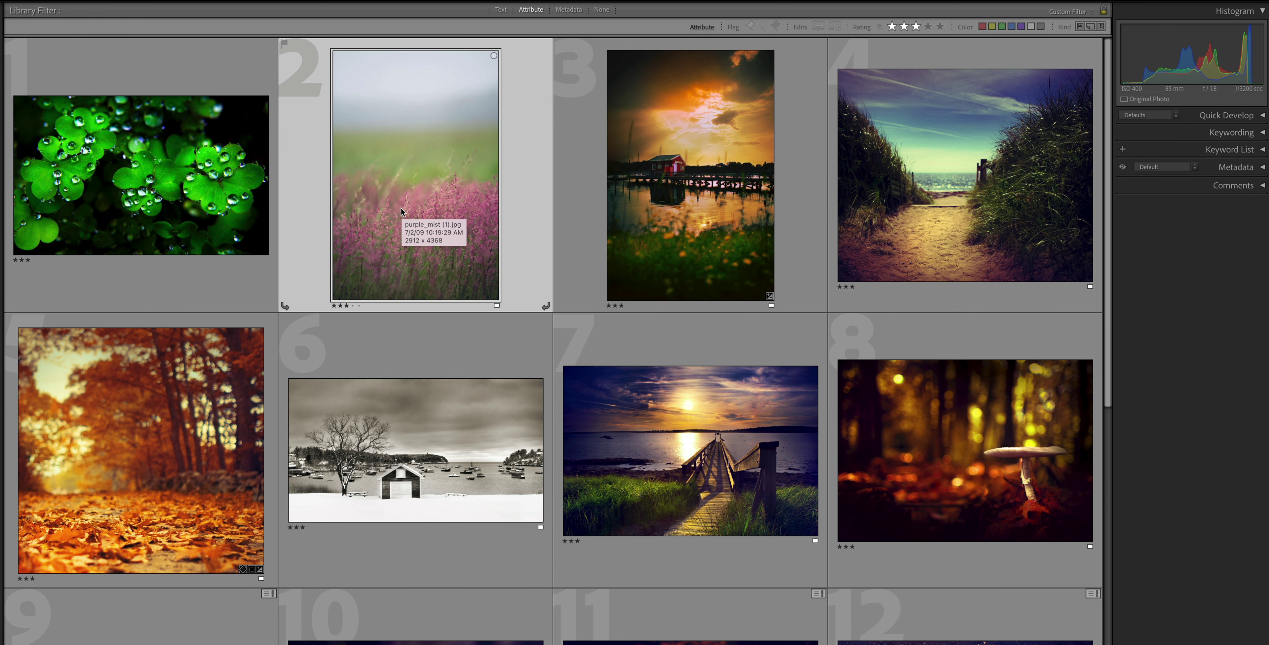